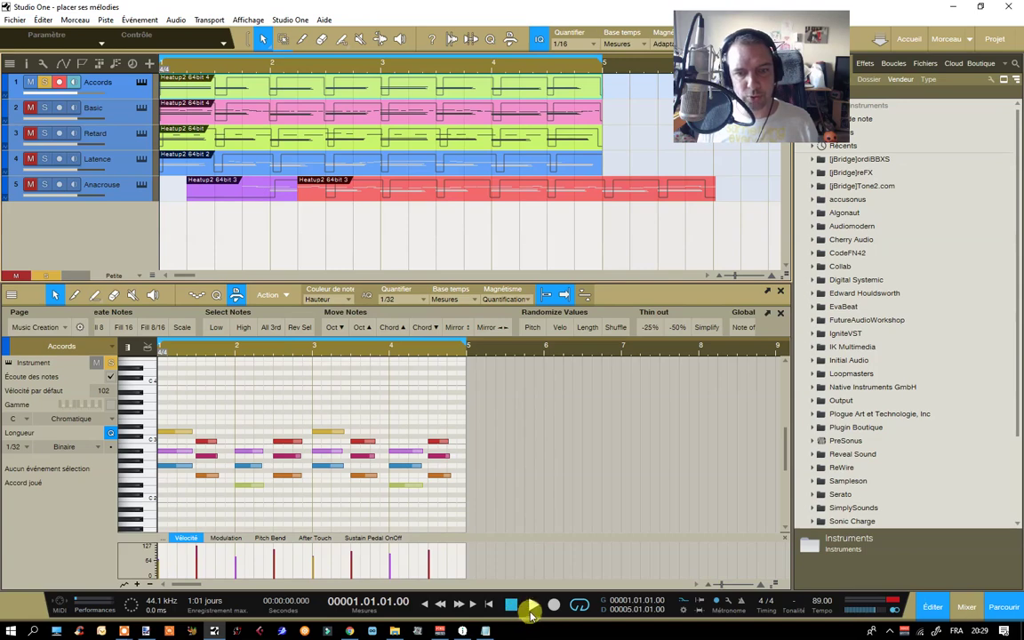
Play the soloed Accords track from the start of the song and stop playback in bar 4.
click(531, 605)
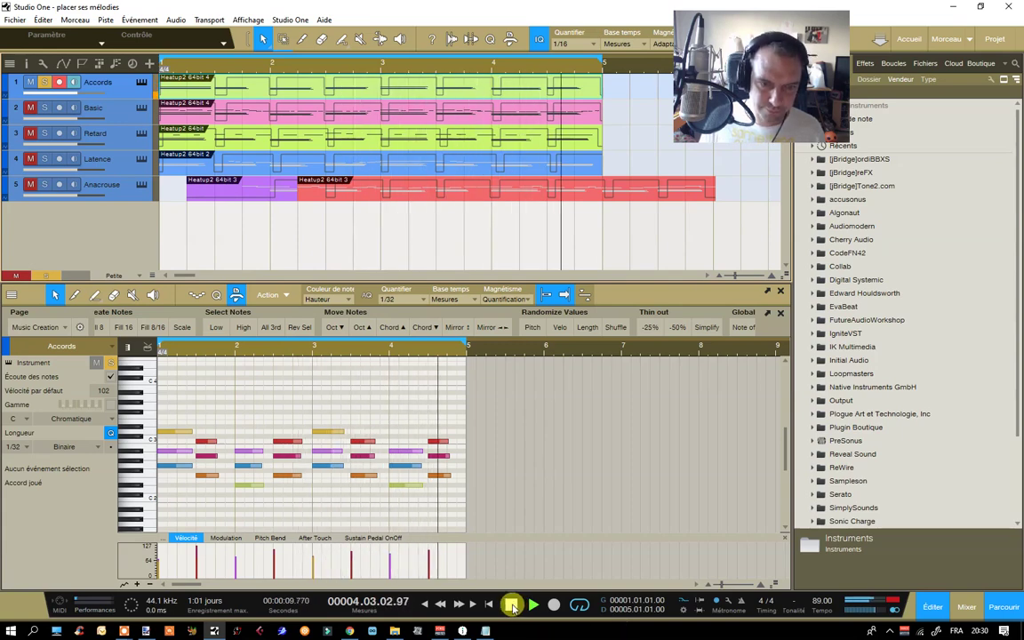
click(512, 605)
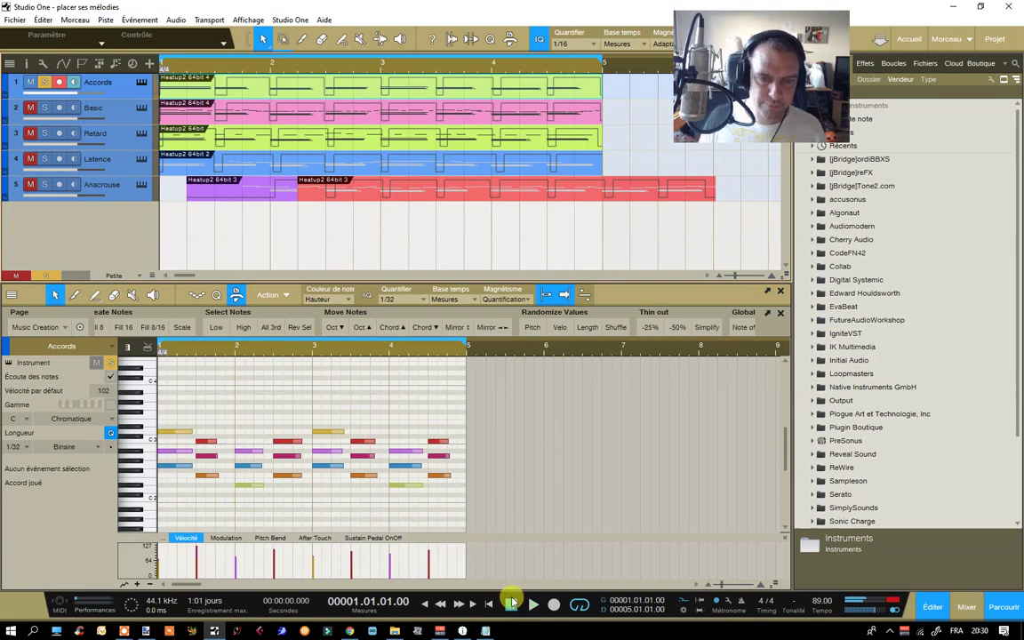
Solo the Basic track instead of Accords and show its notes in the note editor.
click(45, 107)
click(44, 82)
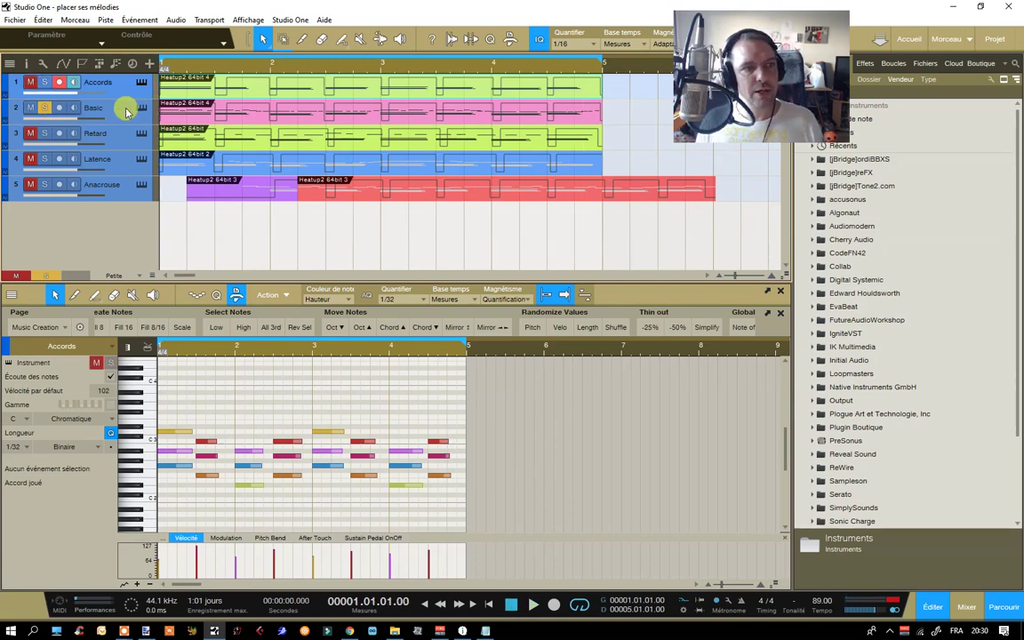
click(126, 111)
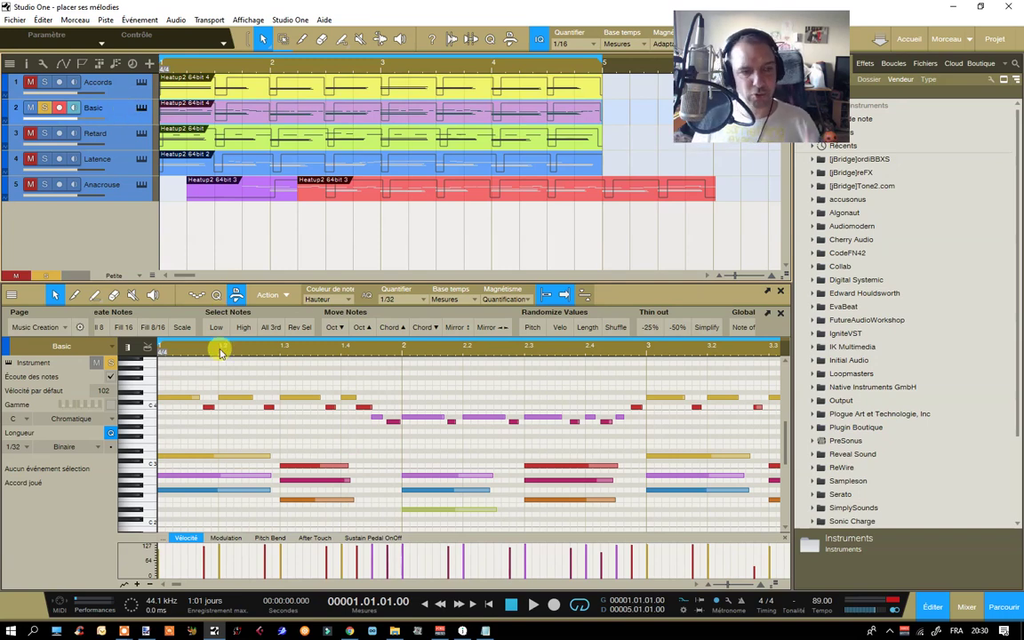
Select the three notes of the first chord in the Basic part and enlarge the note editor to show all four bars.
scroll(218, 351, up, 2)
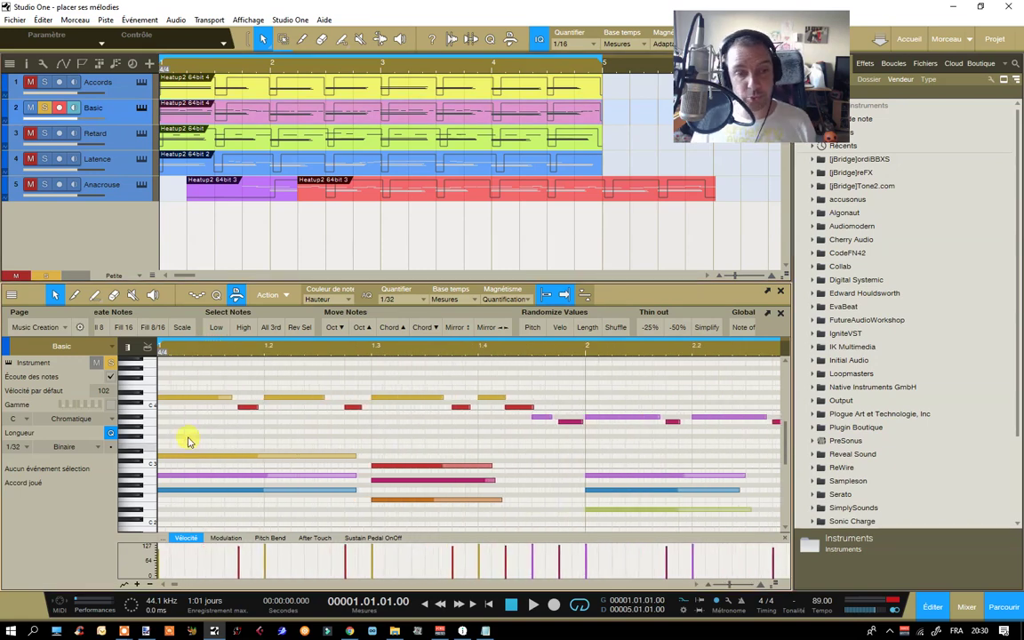
drag(184, 441, 196, 489)
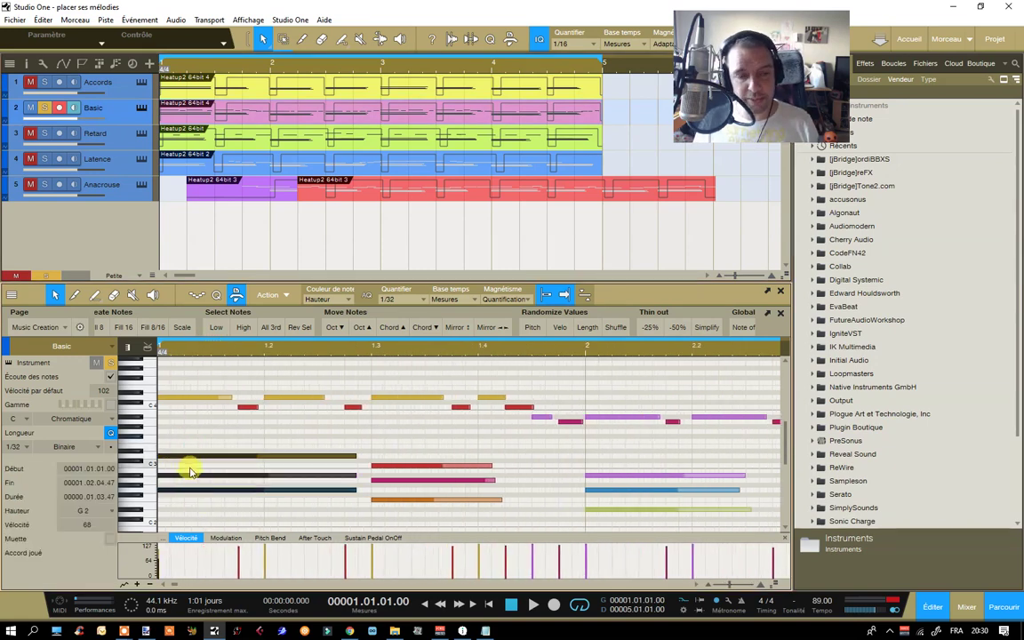
drag(211, 351, 212, 327)
drag(383, 283, 382, 193)
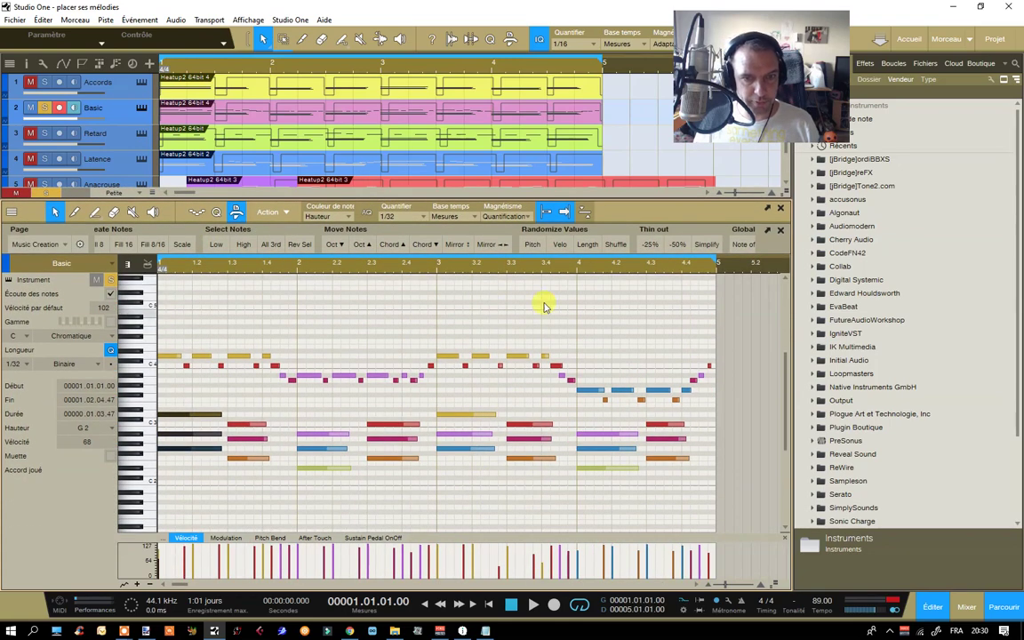
Highlight the Basic part's chord notes and melody notes in turn, and compare the first chord with the first melody note.
drag(175, 393, 674, 503)
drag(738, 316, 115, 411)
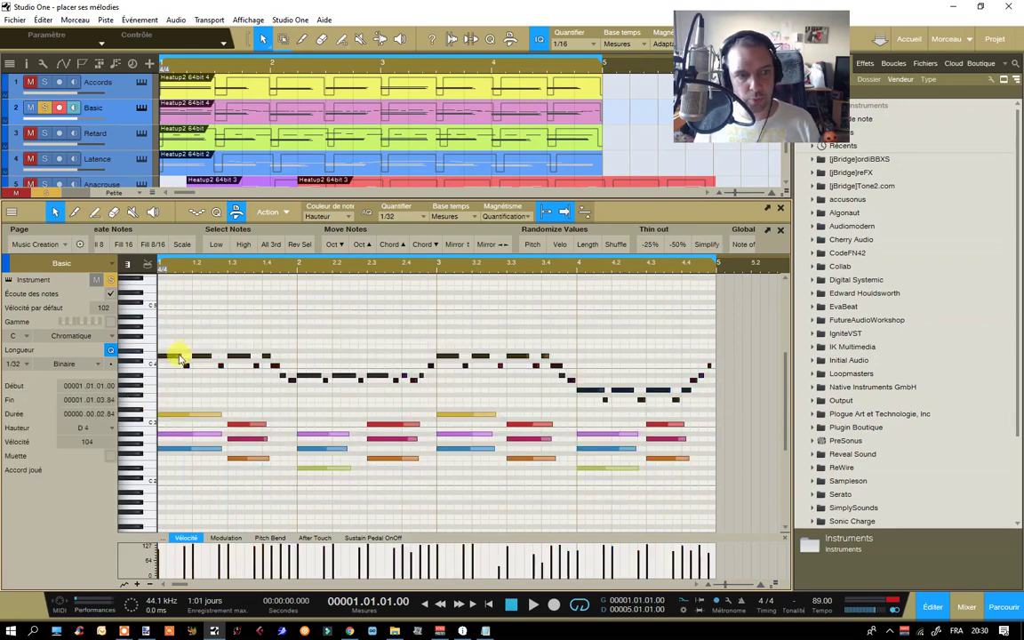
drag(176, 486, 173, 412)
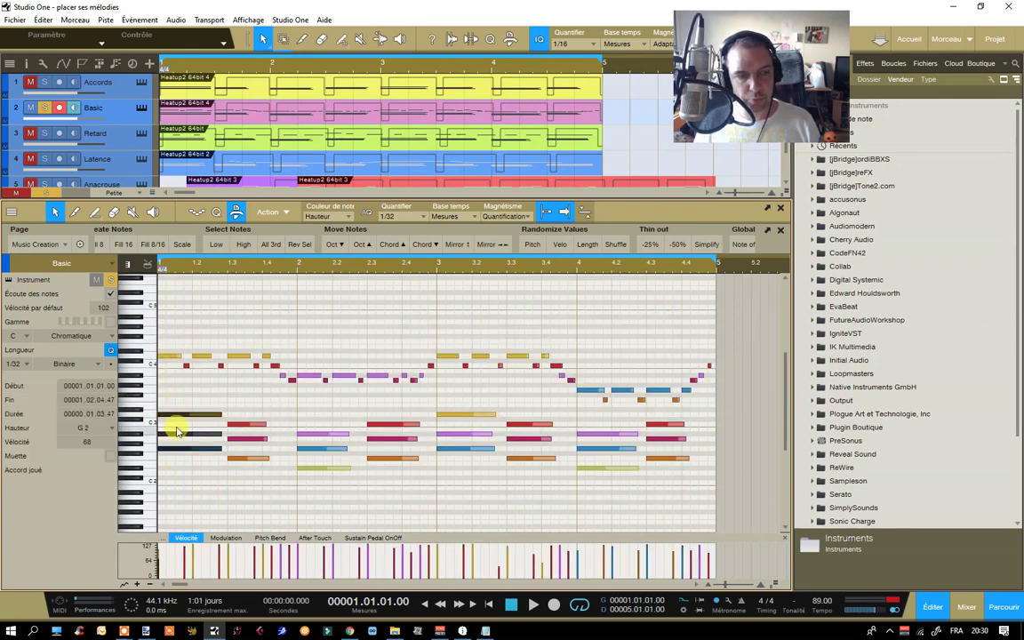
drag(160, 340, 167, 368)
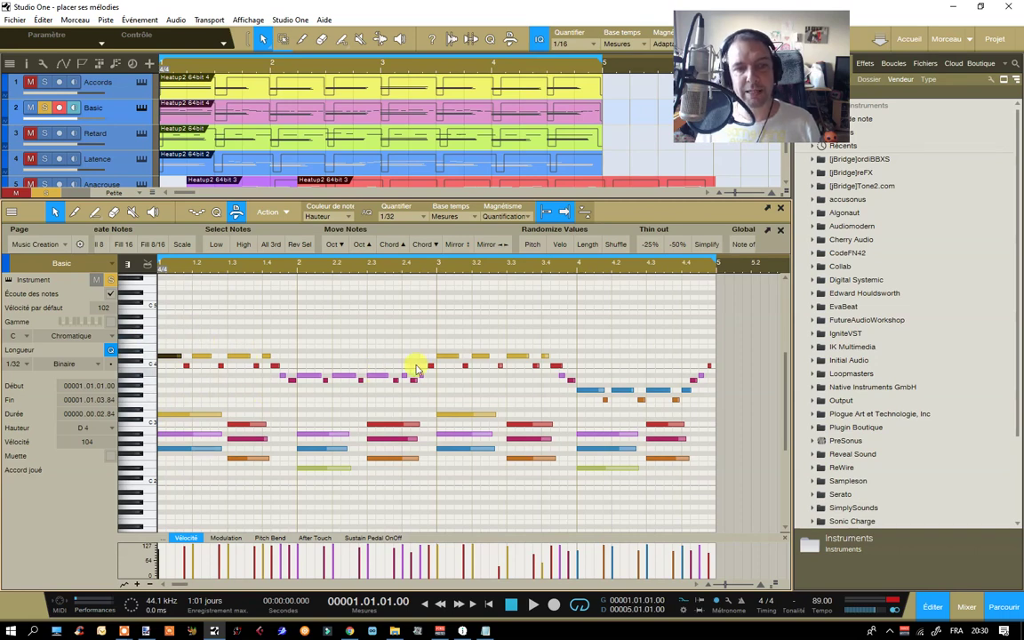
Highlight the chord opening bar 2 and the first melody notes of bars 2, 3 and 4, ending with nothing selected.
drag(315, 418, 325, 496)
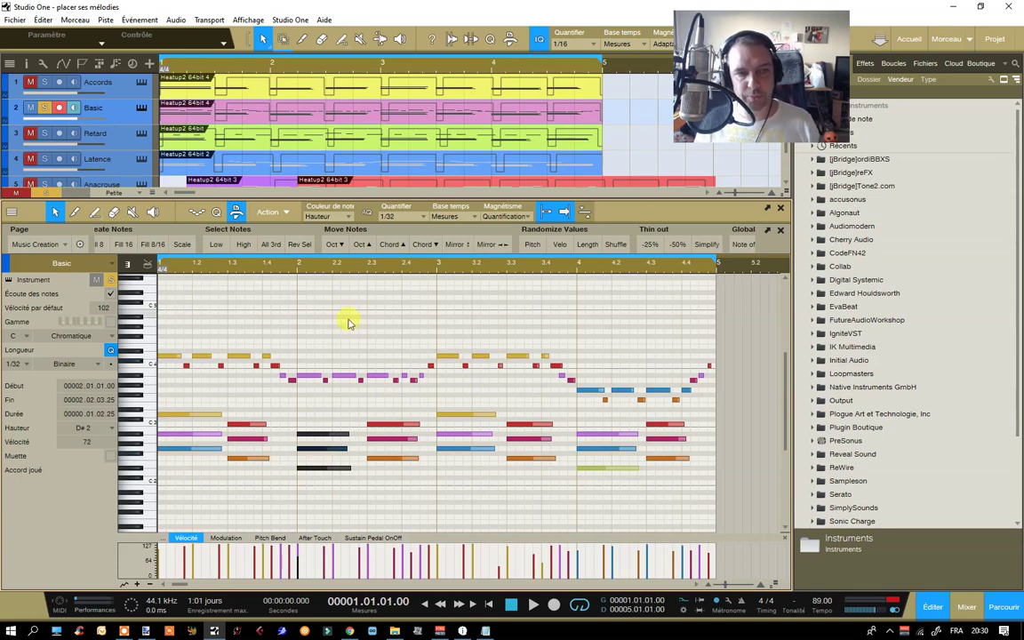
click(310, 376)
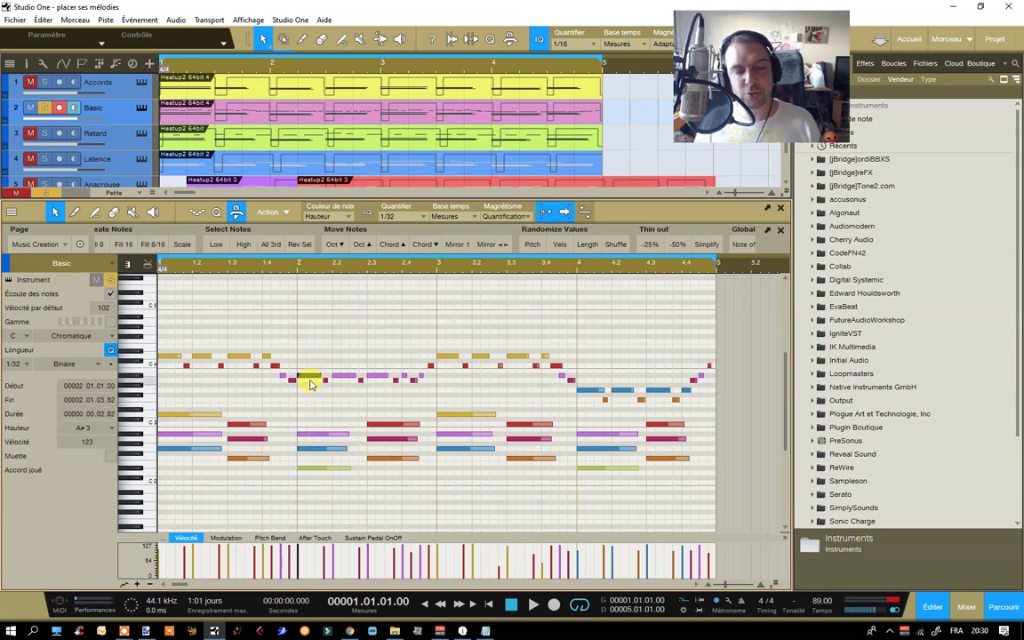
click(448, 356)
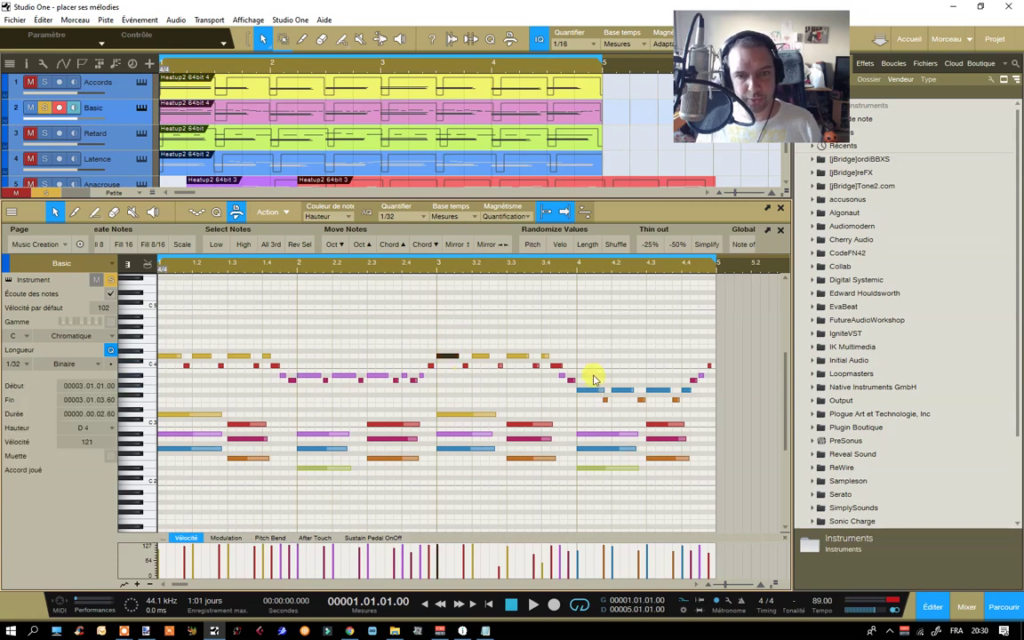
click(594, 378)
click(592, 390)
click(563, 325)
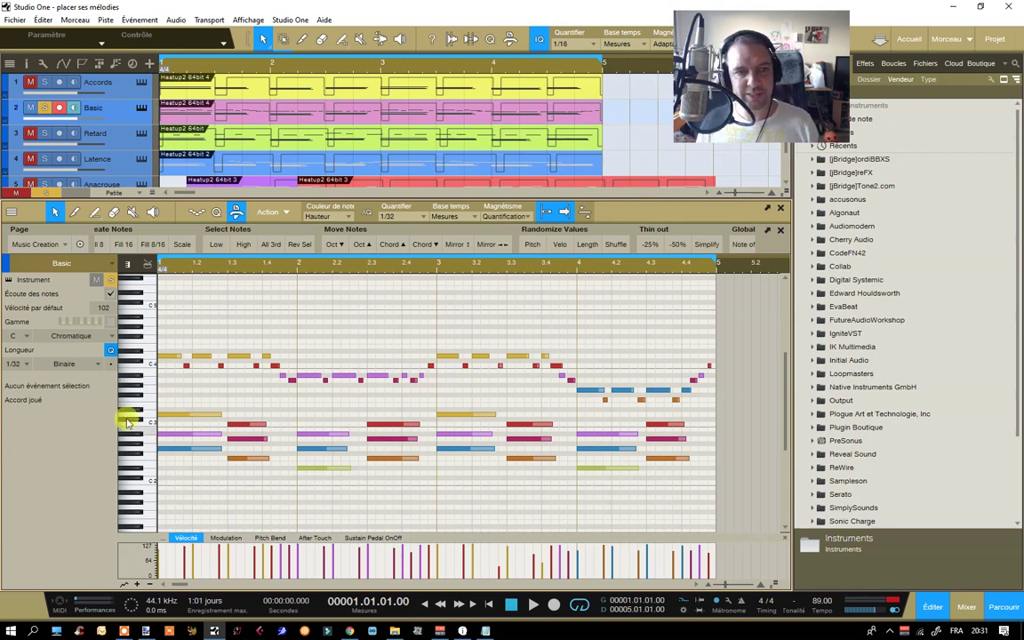
Highlight the melody phrases in both halves of the Basic part, the chords of bars 3–4 and bar 3's first melody note.
drag(170, 337, 372, 391)
drag(444, 311, 713, 398)
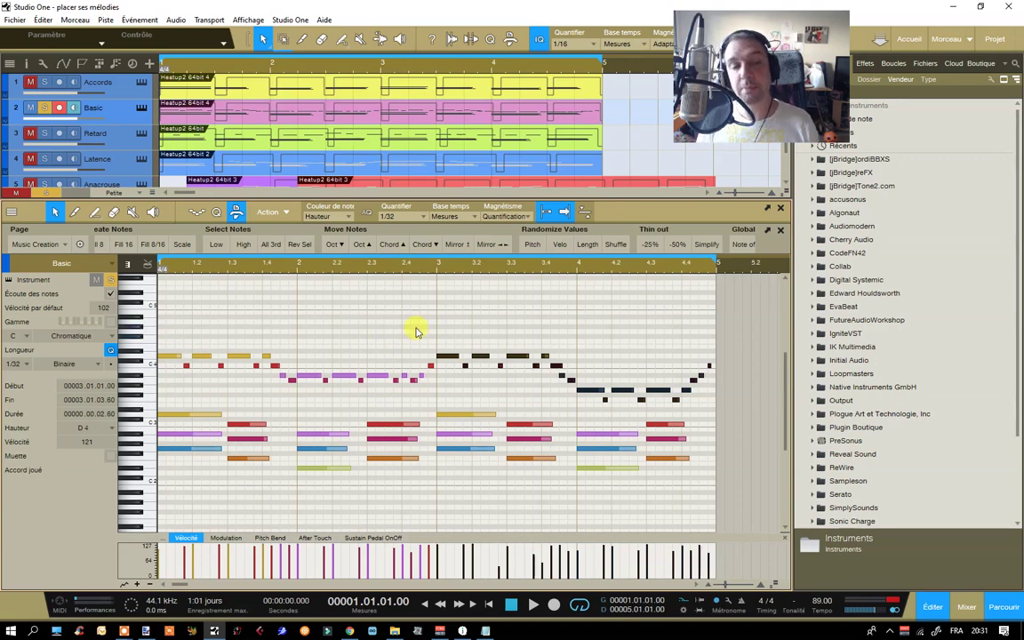
drag(438, 311, 716, 467)
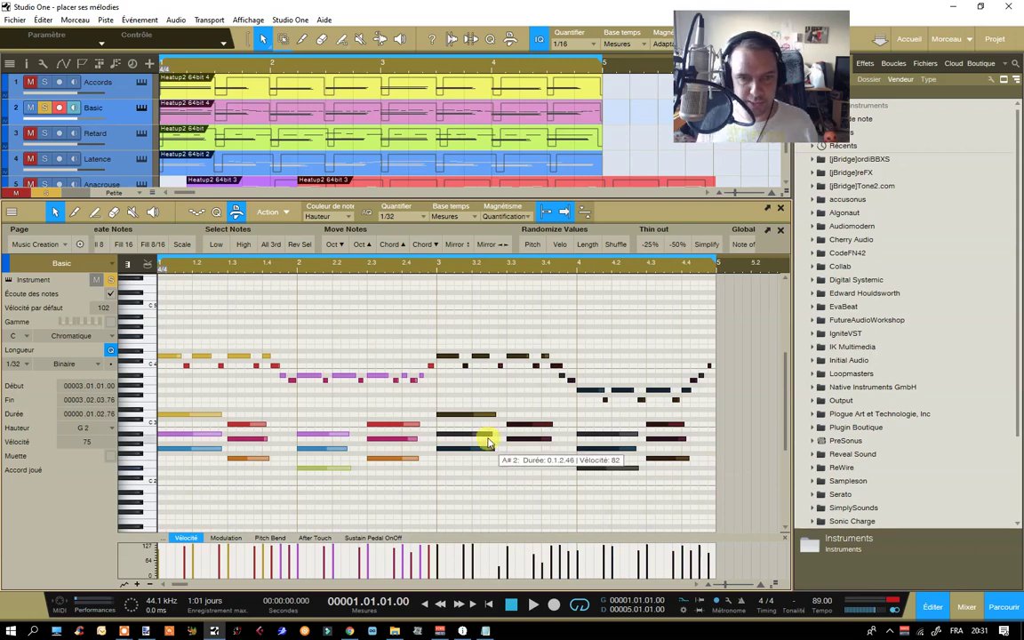
click(446, 348)
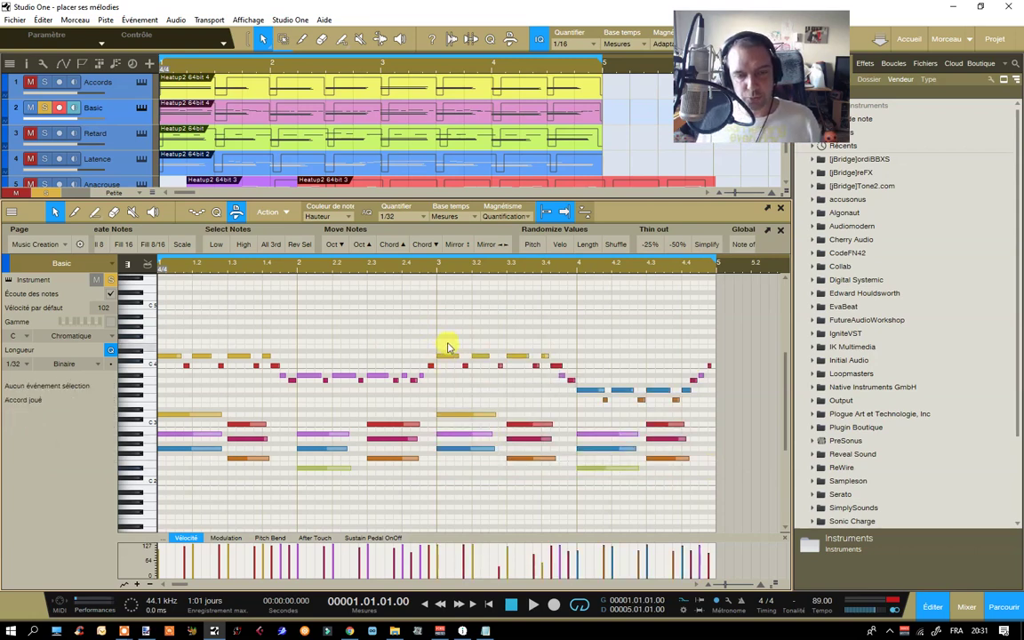
drag(447, 346, 658, 402)
click(444, 337)
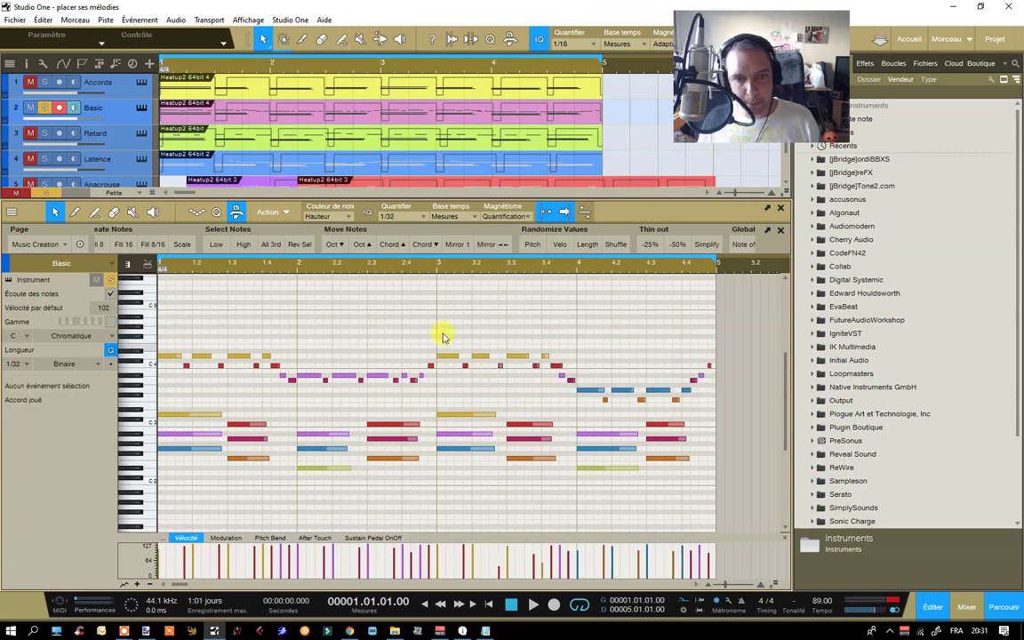
click(447, 356)
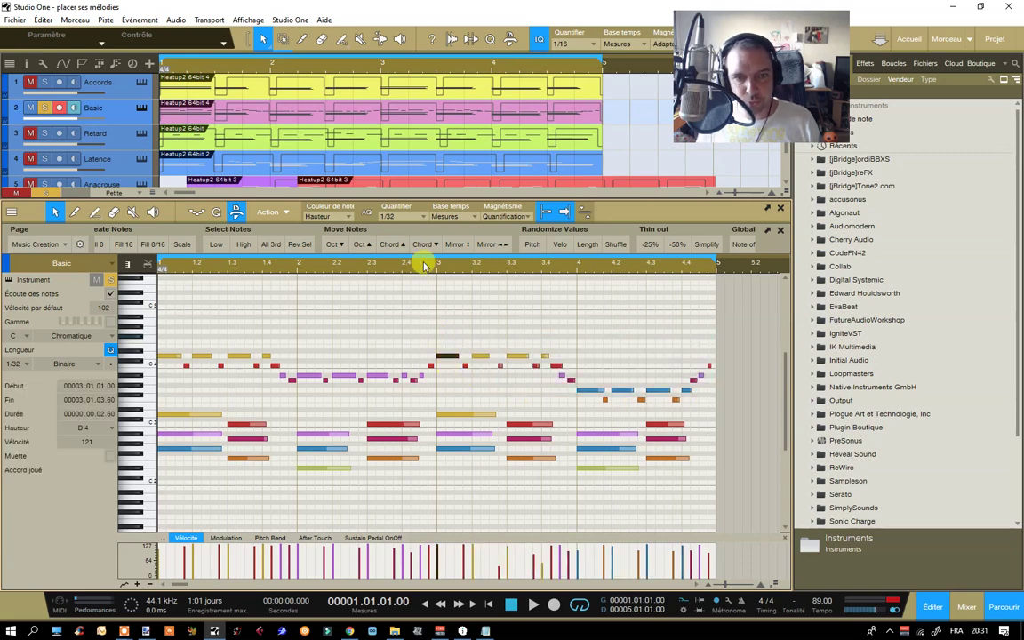
click(452, 313)
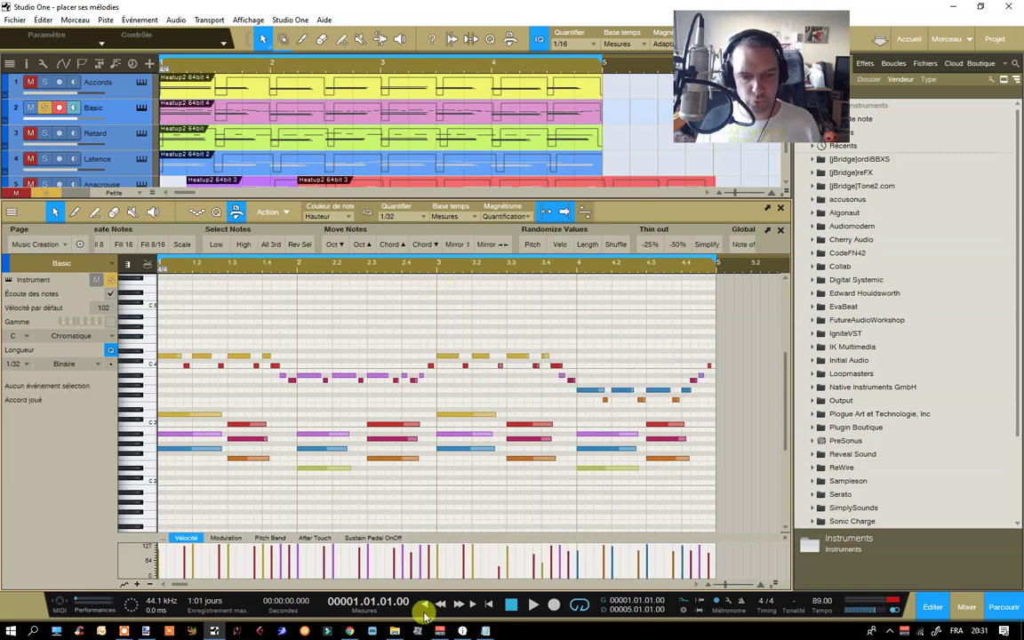
Play the soloed Basic track from the start and stop playback after listening.
key(space)
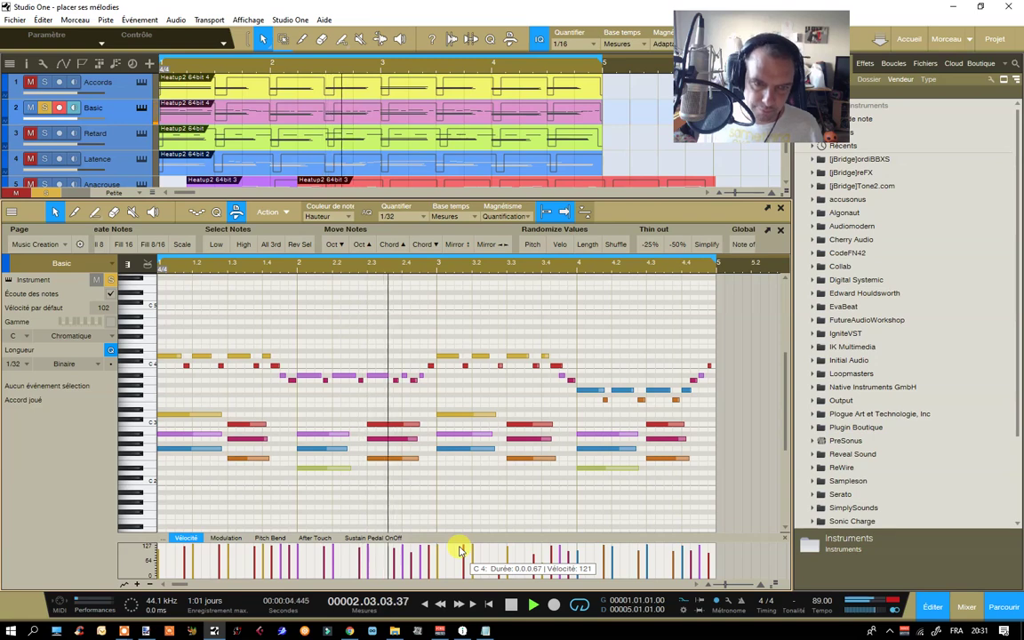
click(511, 605)
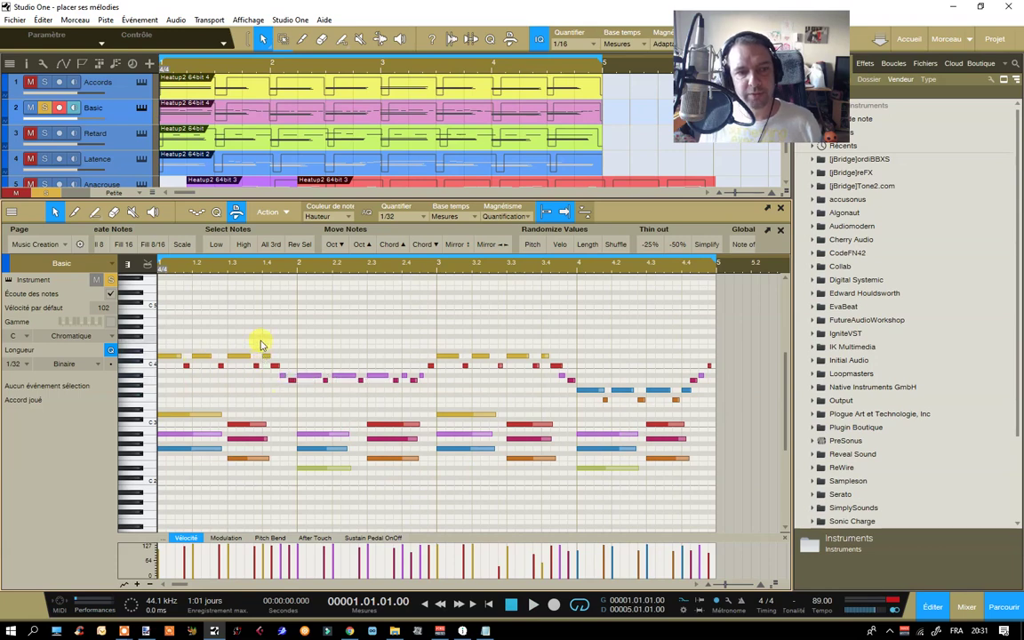
Highlight the short transition notes in the Basic melody at the ends of bars 1, 3 and 4, then clear the selection.
drag(291, 389, 293, 389)
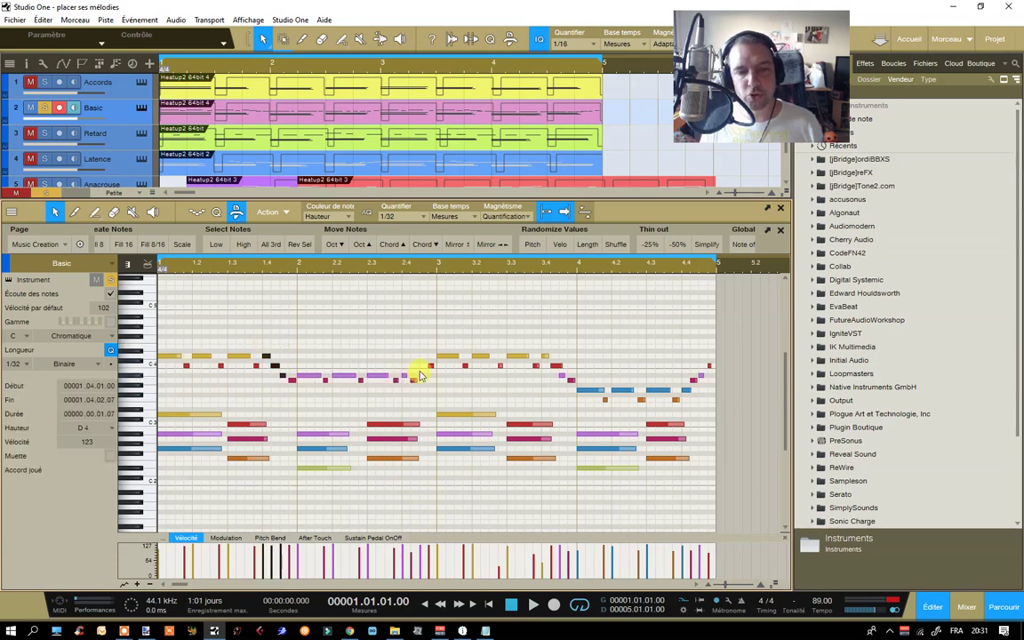
click(555, 358)
drag(569, 384, 569, 386)
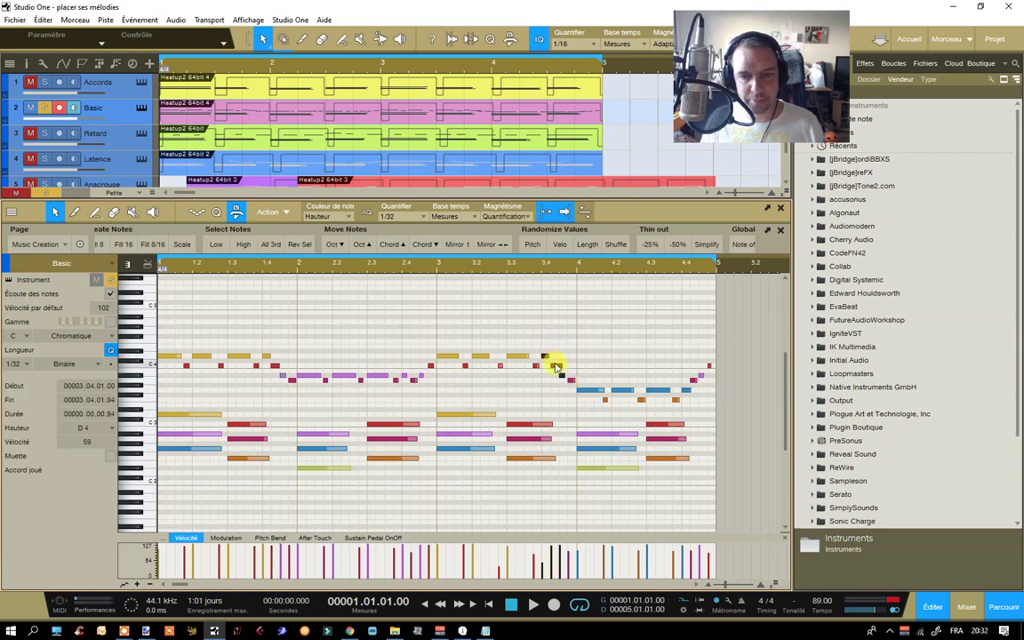
drag(681, 352, 712, 394)
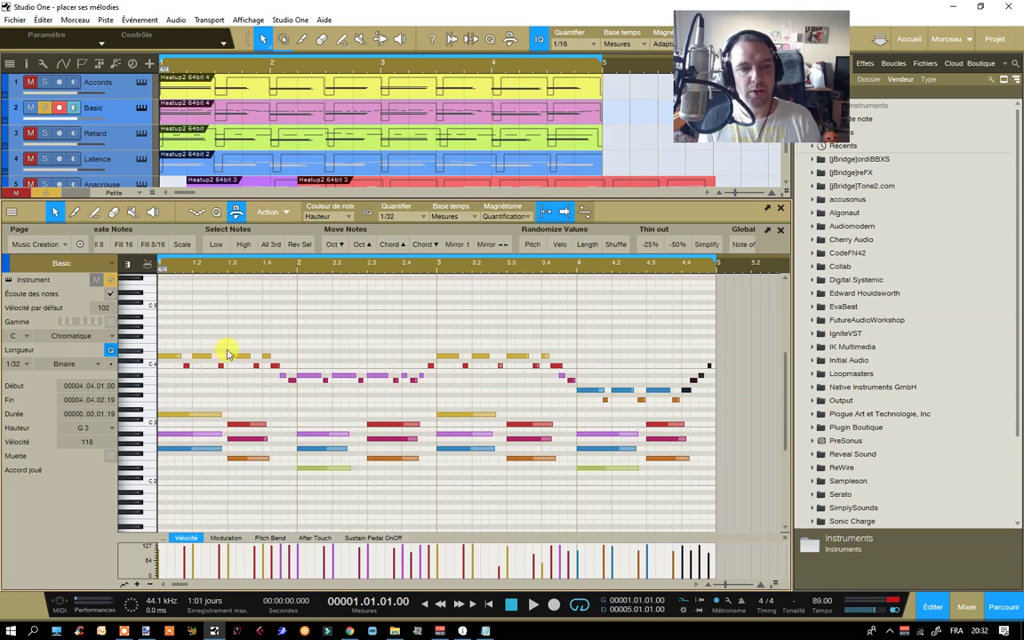
click(348, 354)
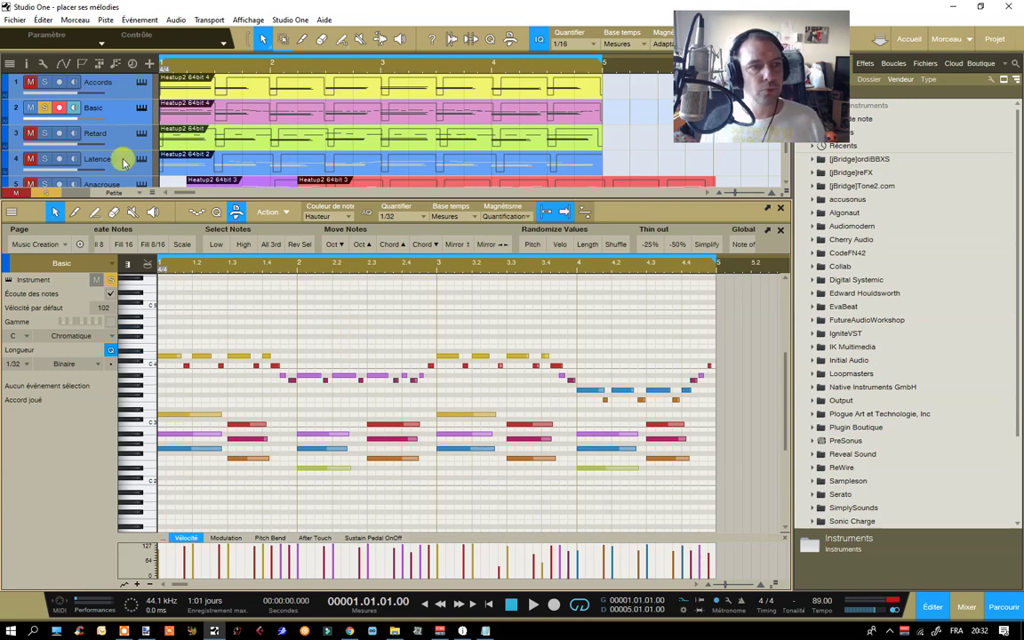
Solo the Retard track instead of Basic and show its notes in the note editor.
click(44, 107)
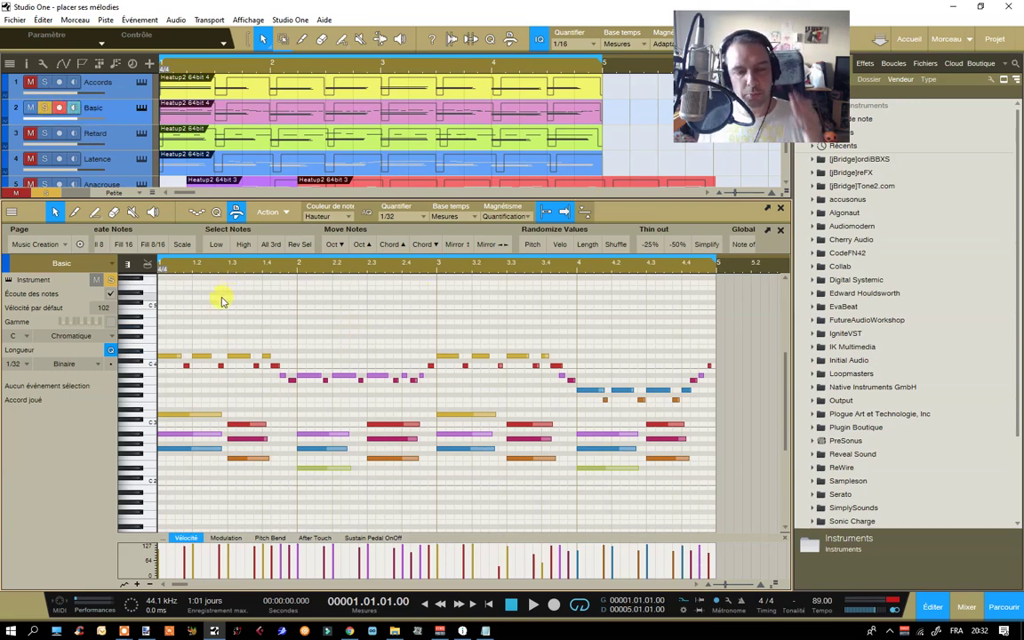
click(44, 107)
click(45, 132)
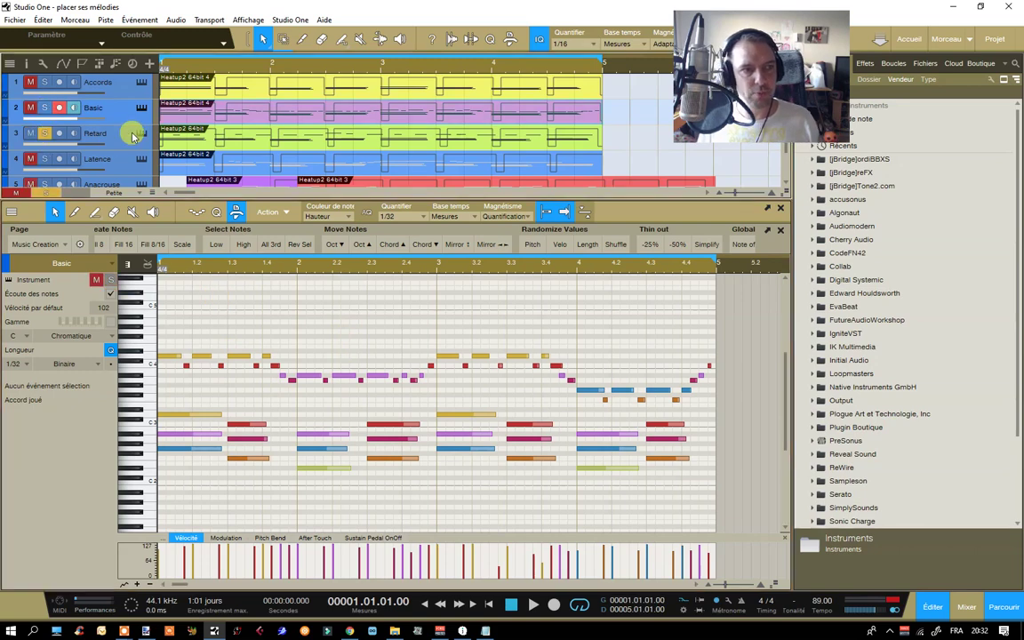
click(126, 135)
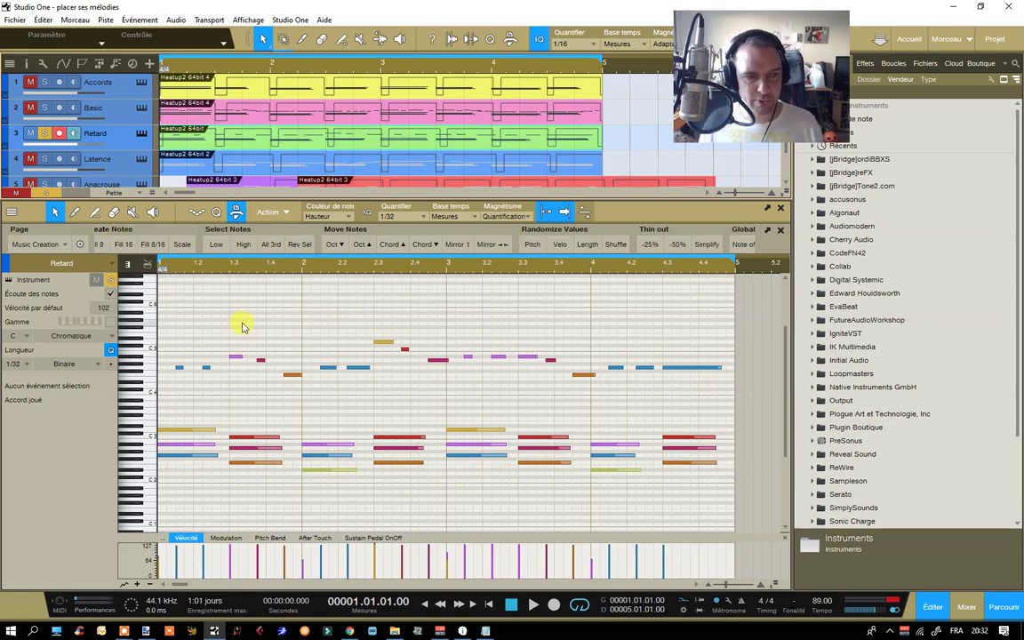
Examine the start of the Retard part by highlighting its first two melody notes and its opening chord.
key(e)
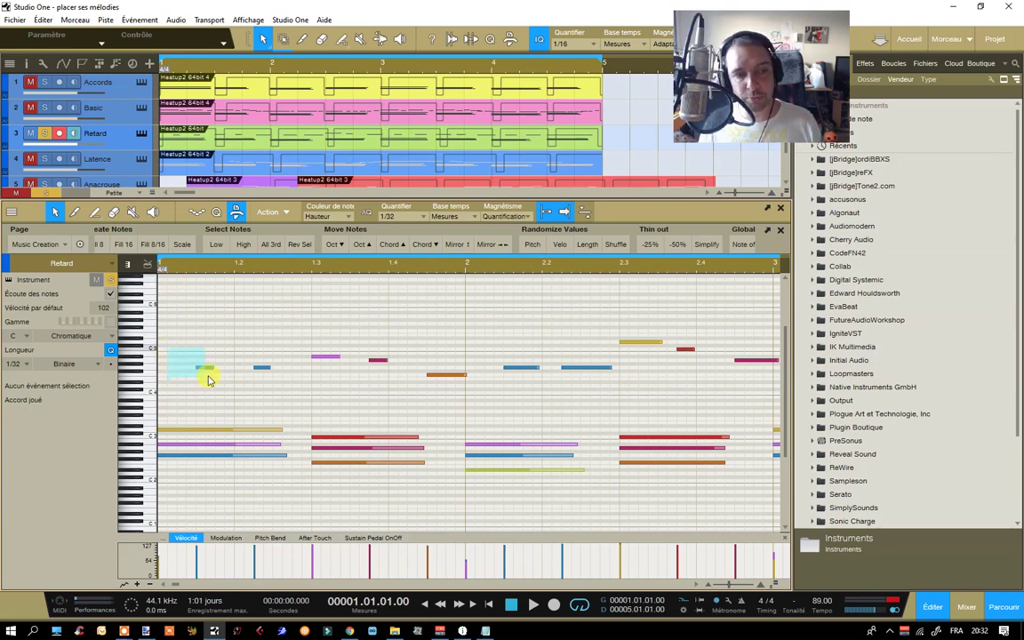
drag(209, 377, 267, 380)
drag(168, 407, 190, 452)
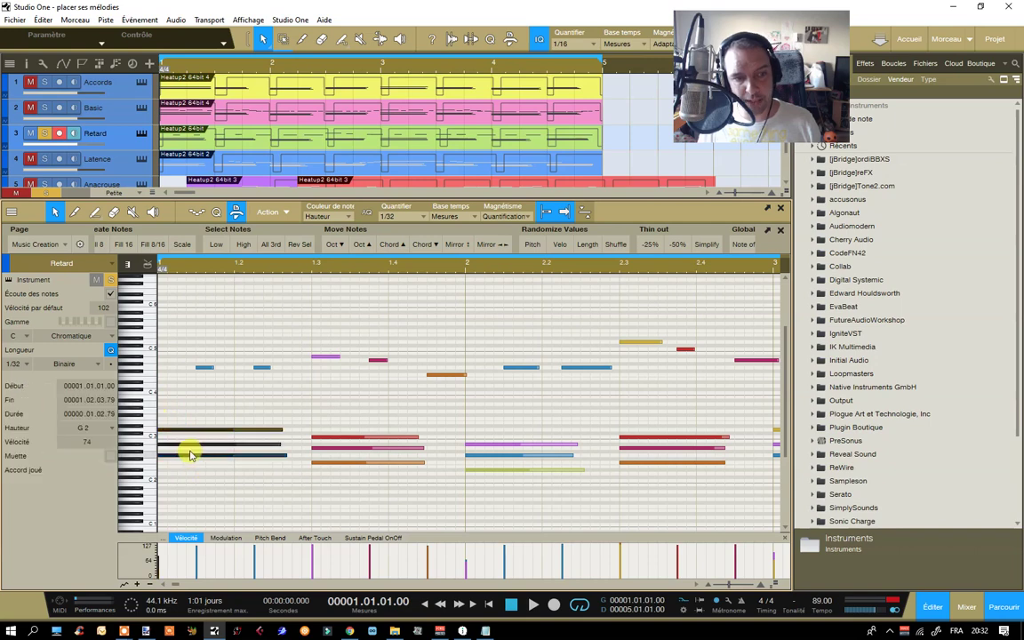
click(202, 367)
click(165, 377)
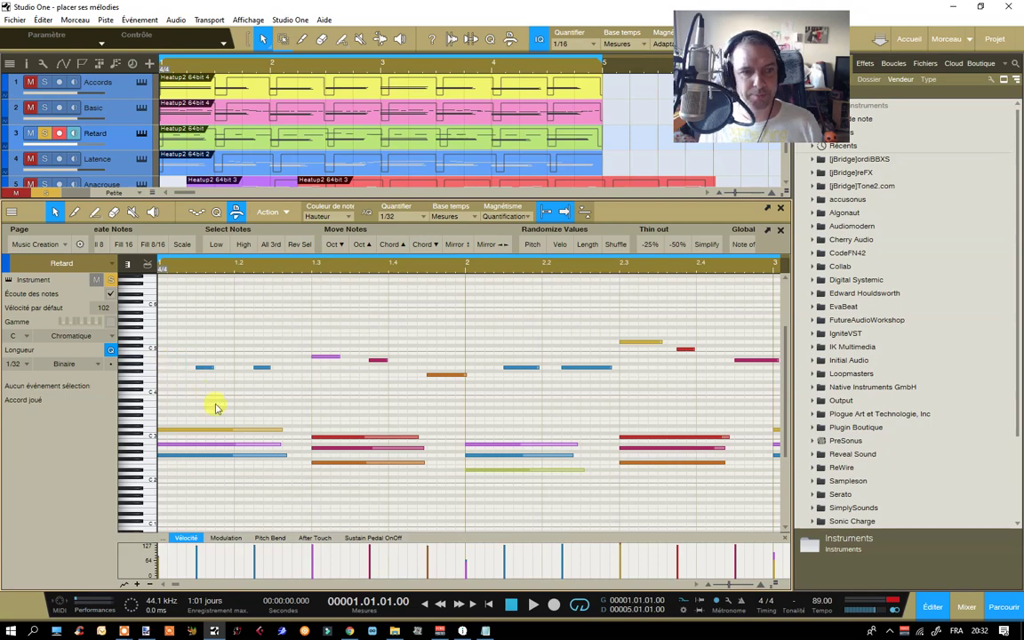
Review all four bars of the Retard part, highlighting the notes of bars 3–4 and clearing the selection.
drag(293, 265, 267, 236)
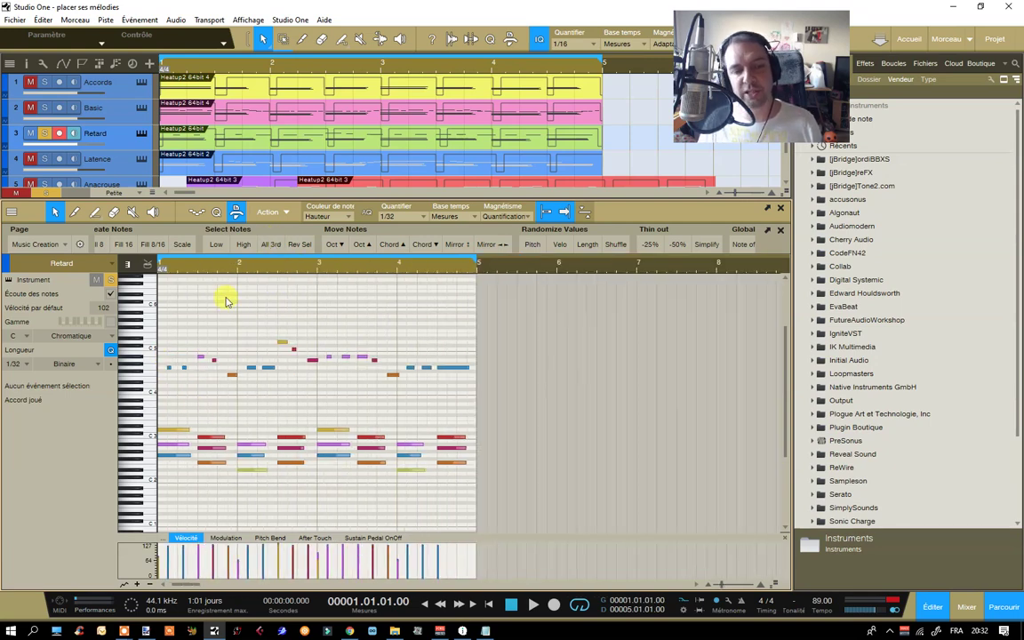
click(110, 349)
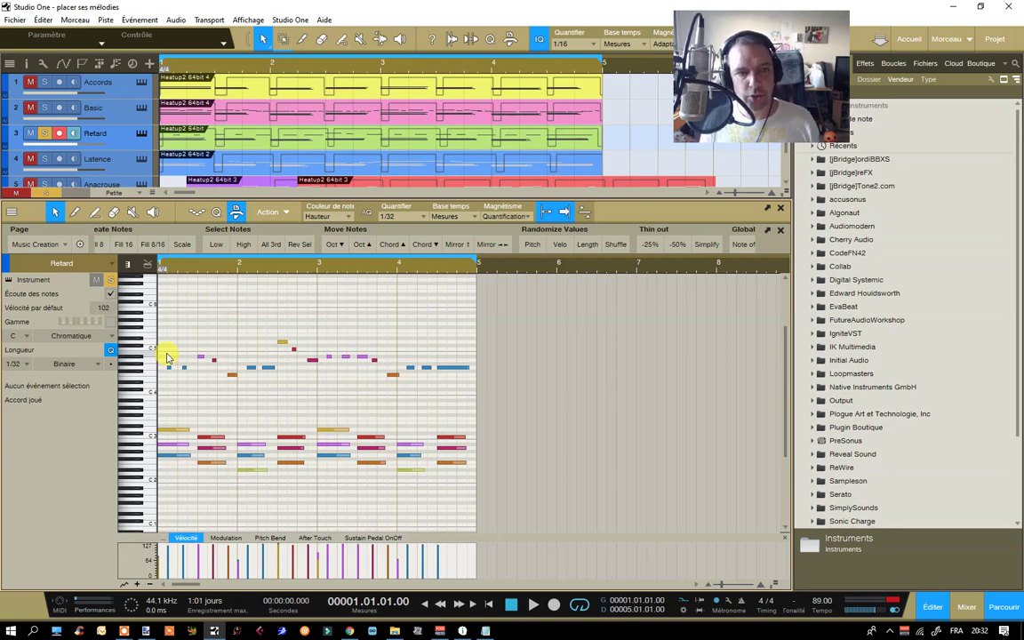
drag(325, 316, 473, 467)
click(317, 398)
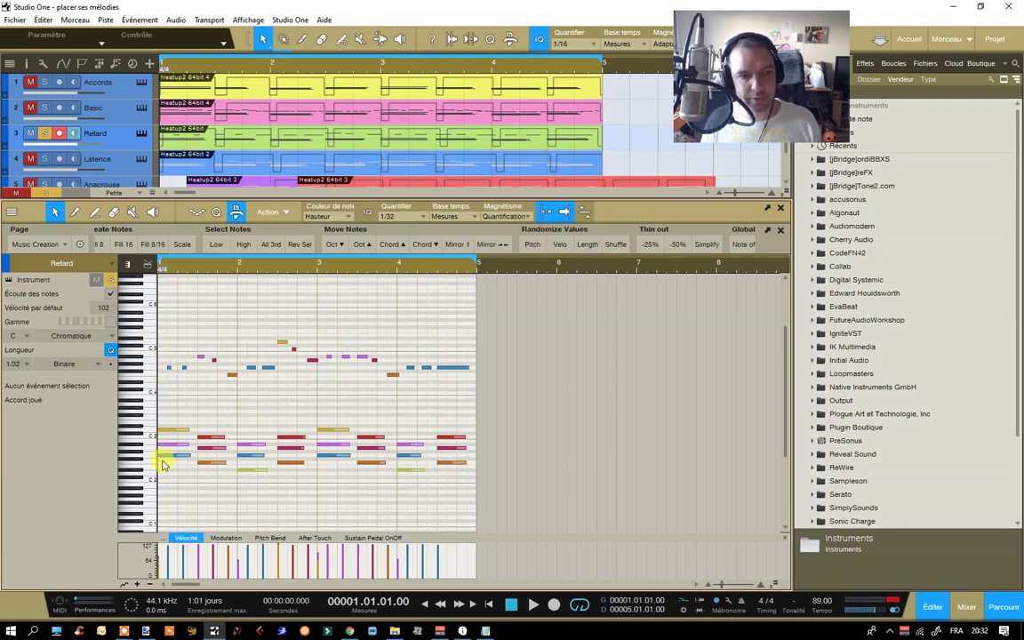
Highlight the opening chord of each of bars 1 to 4 in the Retard part, then clear the selection.
drag(162, 476, 165, 427)
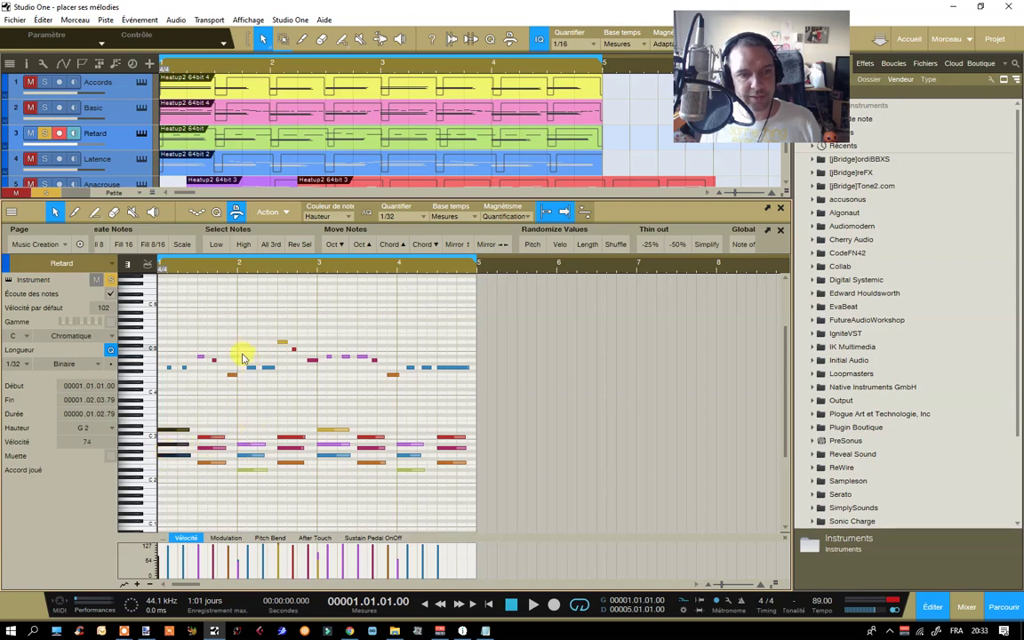
click(247, 440)
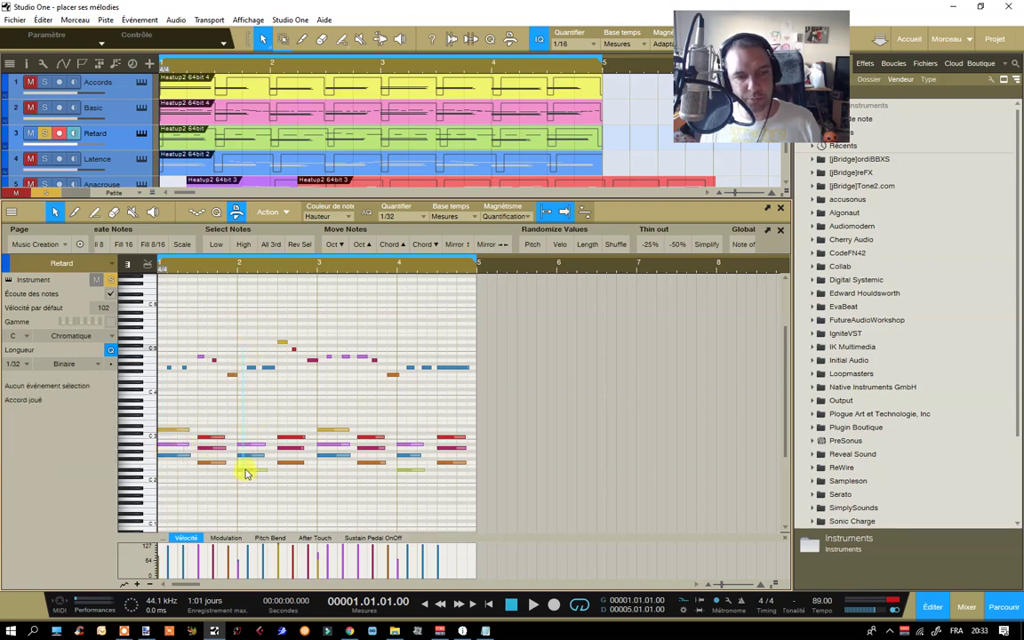
drag(247, 474, 251, 375)
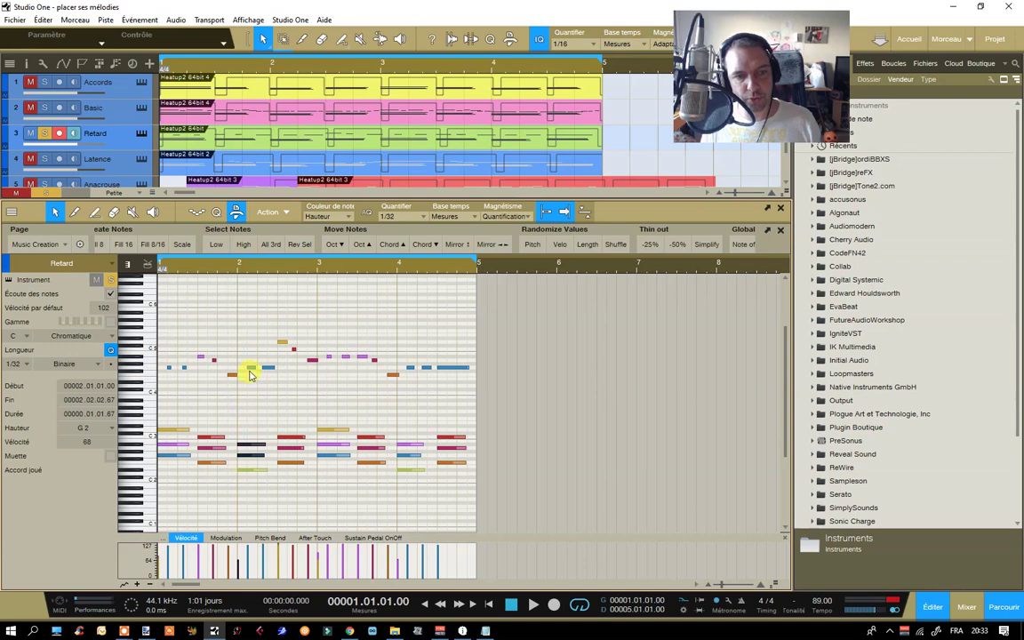
drag(323, 384, 328, 457)
click(327, 364)
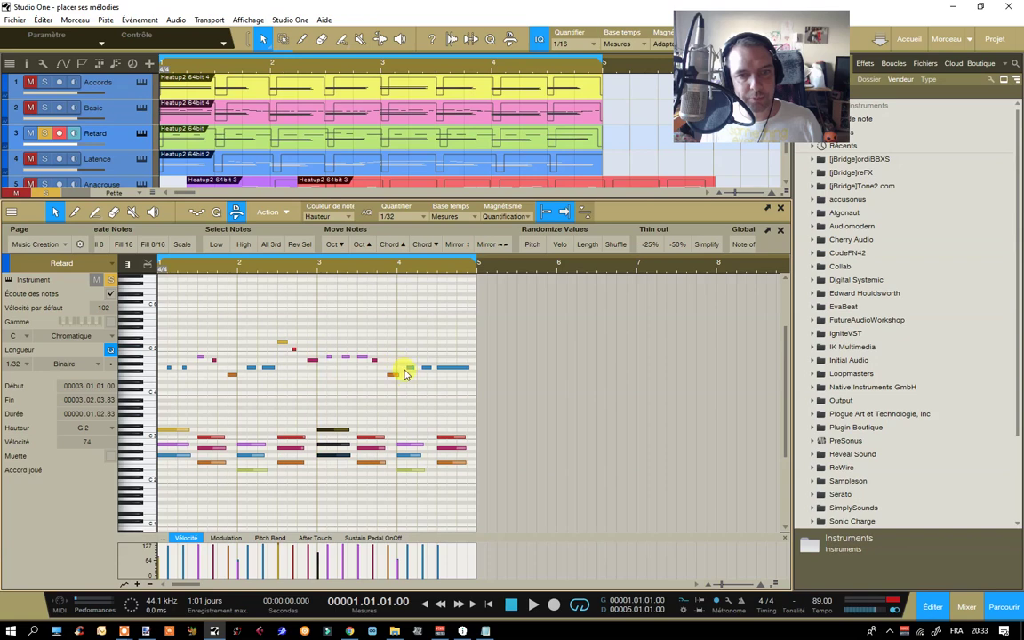
drag(403, 378, 408, 487)
click(400, 414)
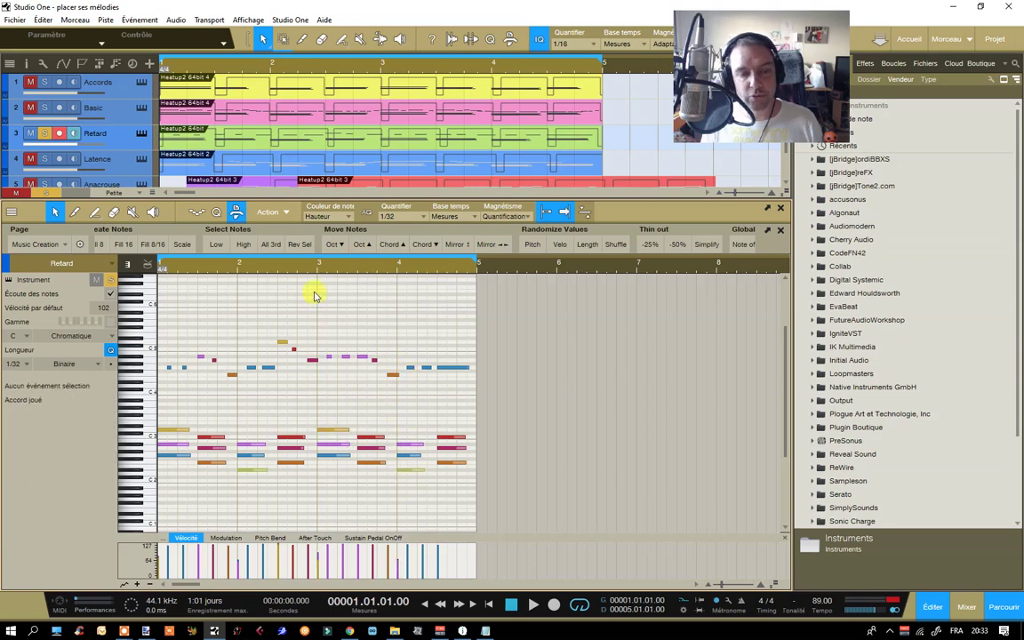
Move the Retard melody notes of bars 3–4 earlier so that the first one starts at 3.01.01.00, exactly on the chord.
drag(314, 271, 354, 279)
drag(397, 322, 687, 387)
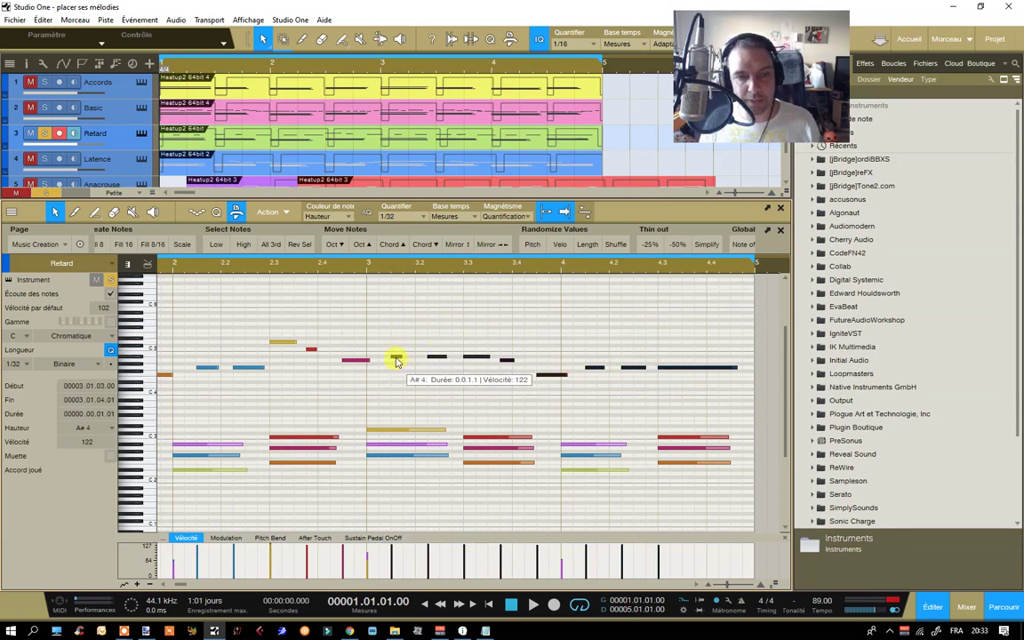
drag(398, 359, 372, 358)
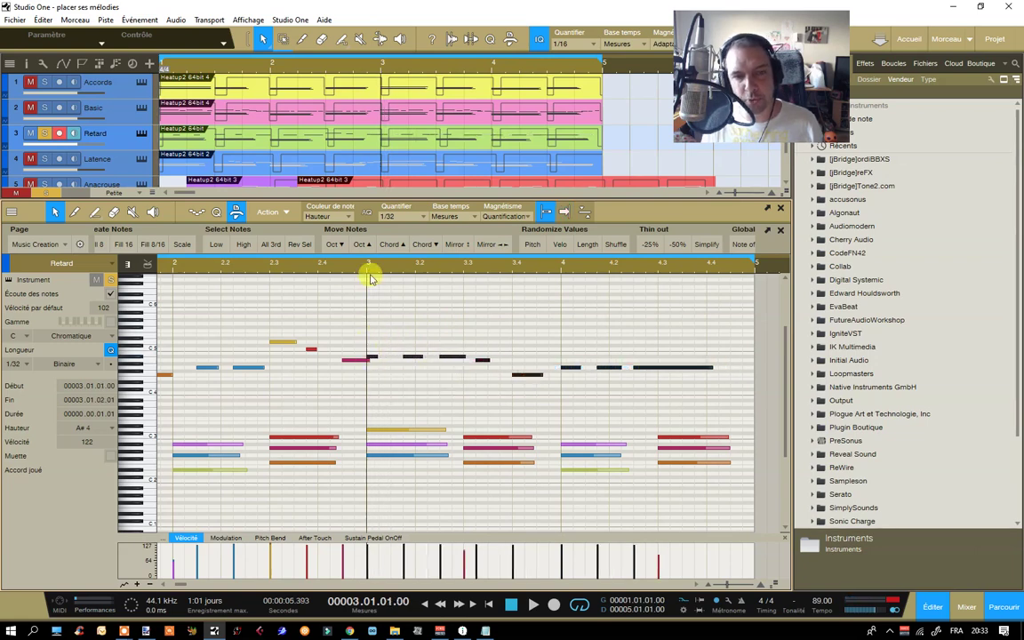
Shift the selected Retard melody notes of bars 3–4 back to their delayed position and clear the selection.
scroll(360, 266, down, 3)
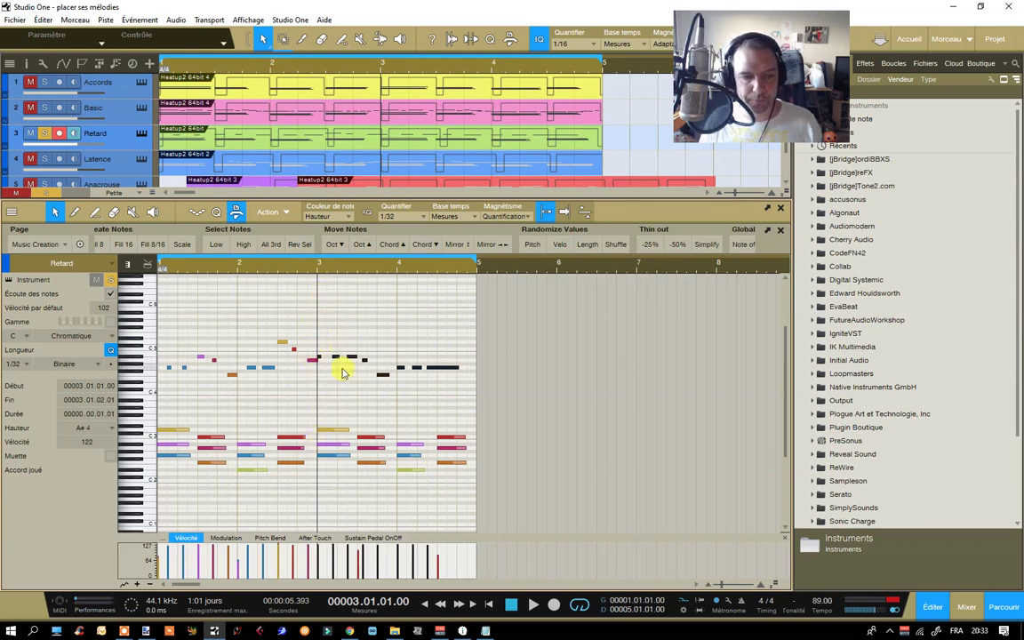
drag(336, 355, 346, 355)
click(349, 330)
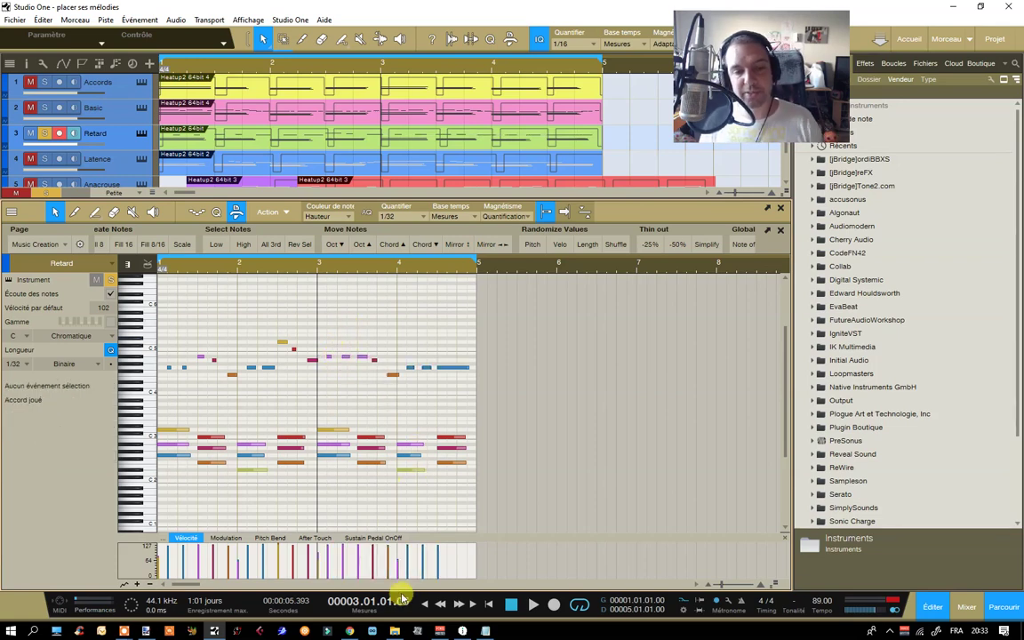
Play the soloed Retard part from the beginning of the song and stop playback.
click(423, 602)
click(531, 604)
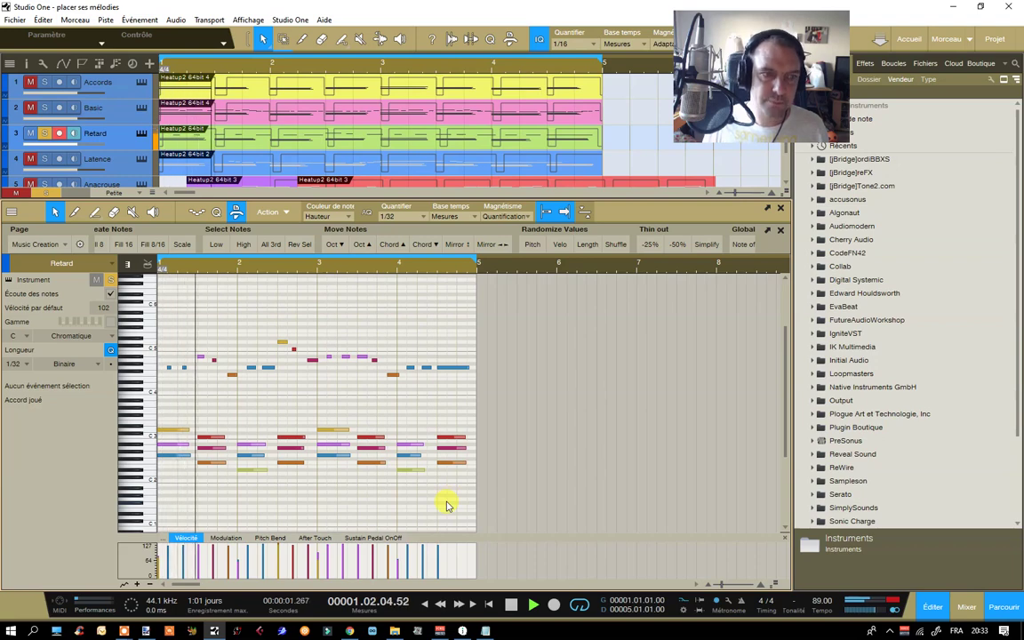
click(512, 605)
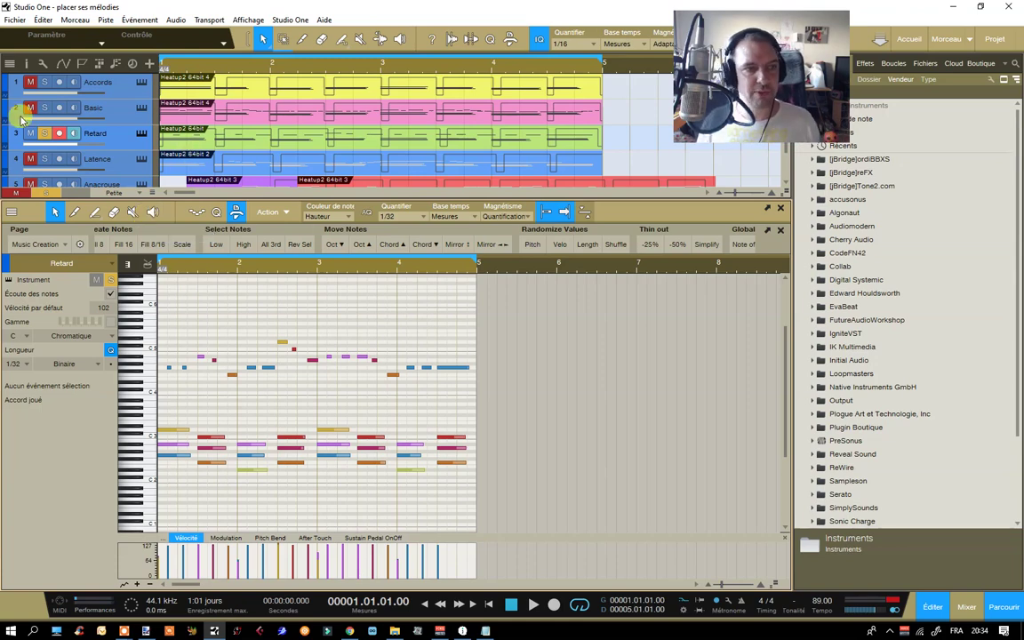
Solo the Latence track instead of Retard, show its notes, and enlarge the arrangement area to fit all five tracks.
click(44, 132)
click(107, 160)
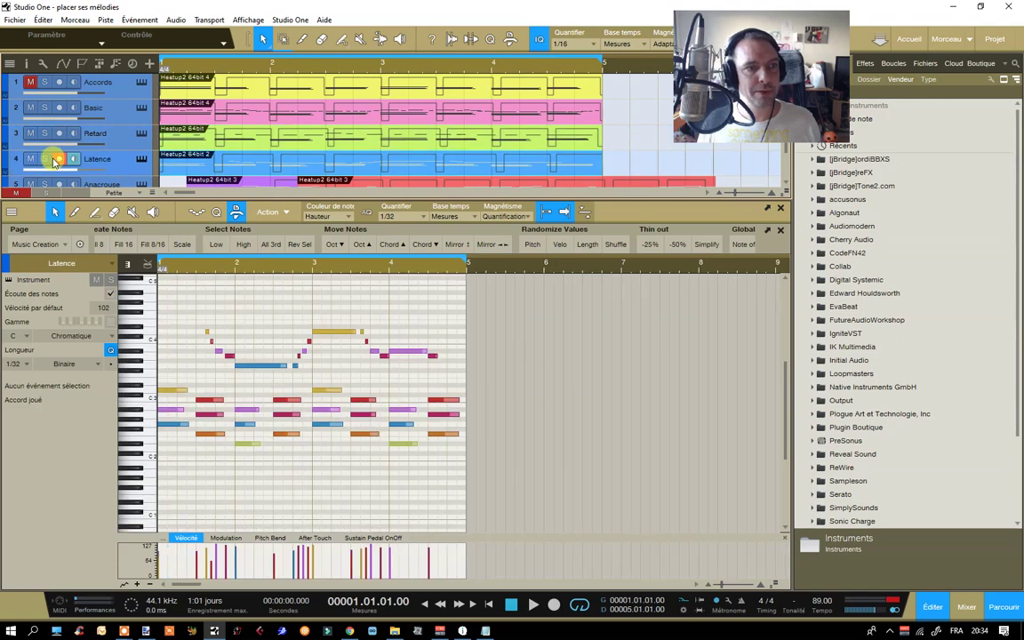
click(44, 159)
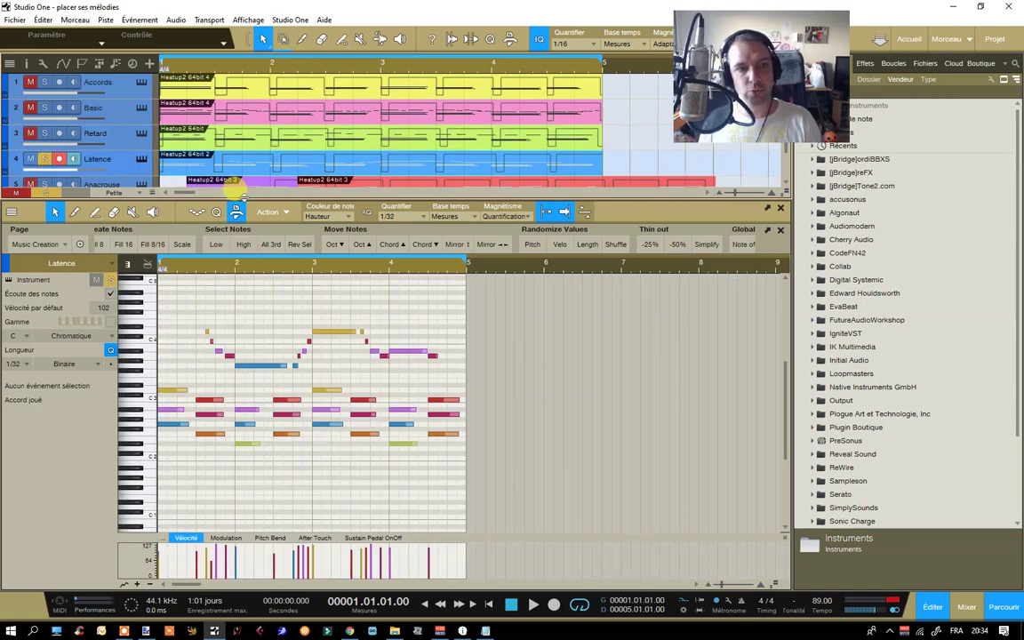
drag(202, 197, 228, 302)
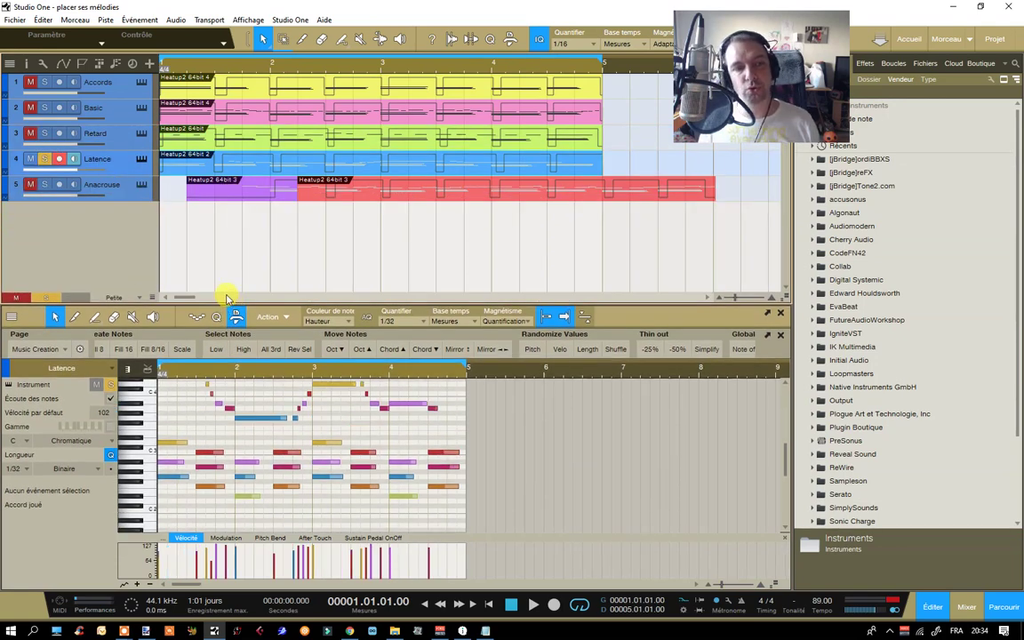
scroll(219, 428, up, 2)
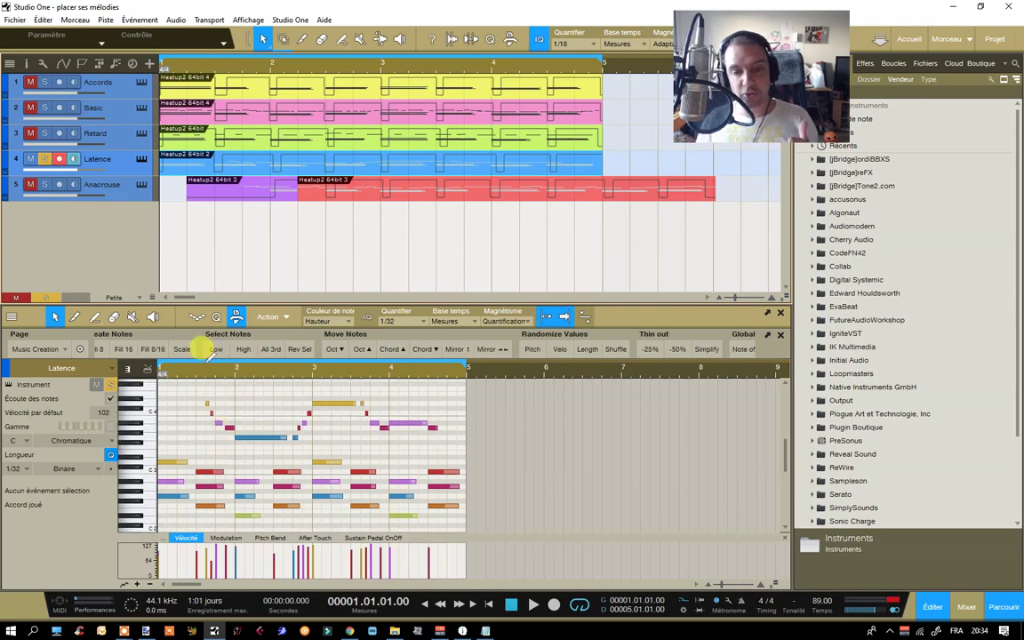
Compare the start of the Latence melody with Retard's, and highlight the second chord of bar 1 in Latence.
drag(182, 366, 244, 441)
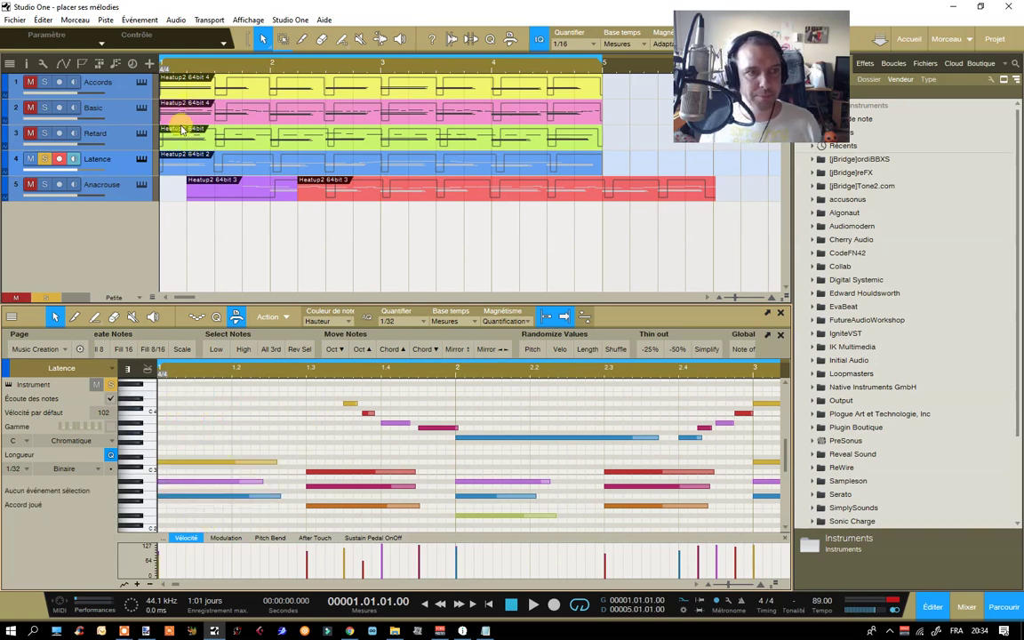
click(184, 141)
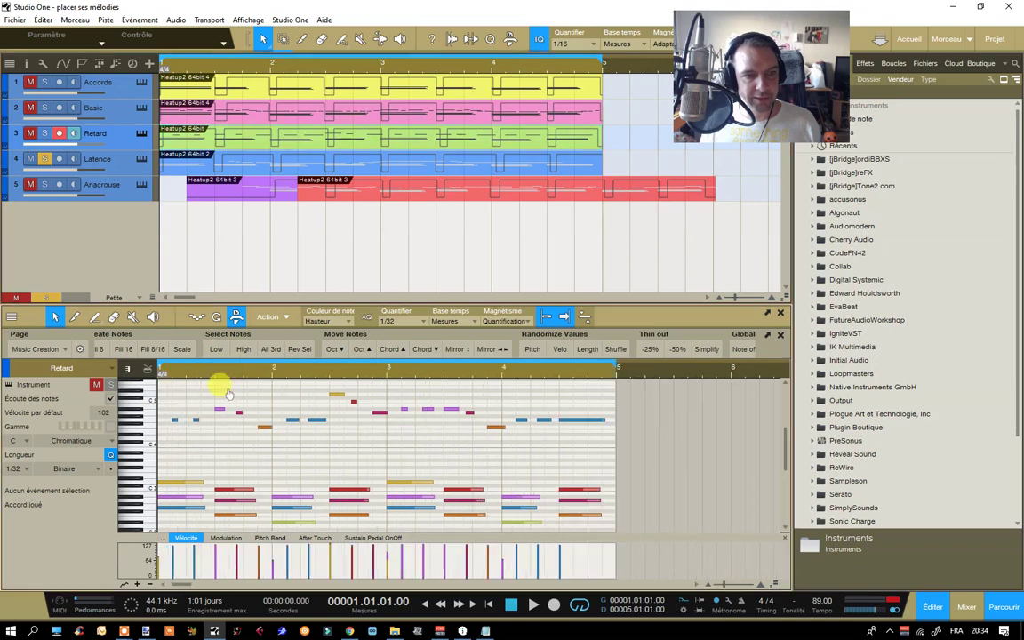
click(163, 158)
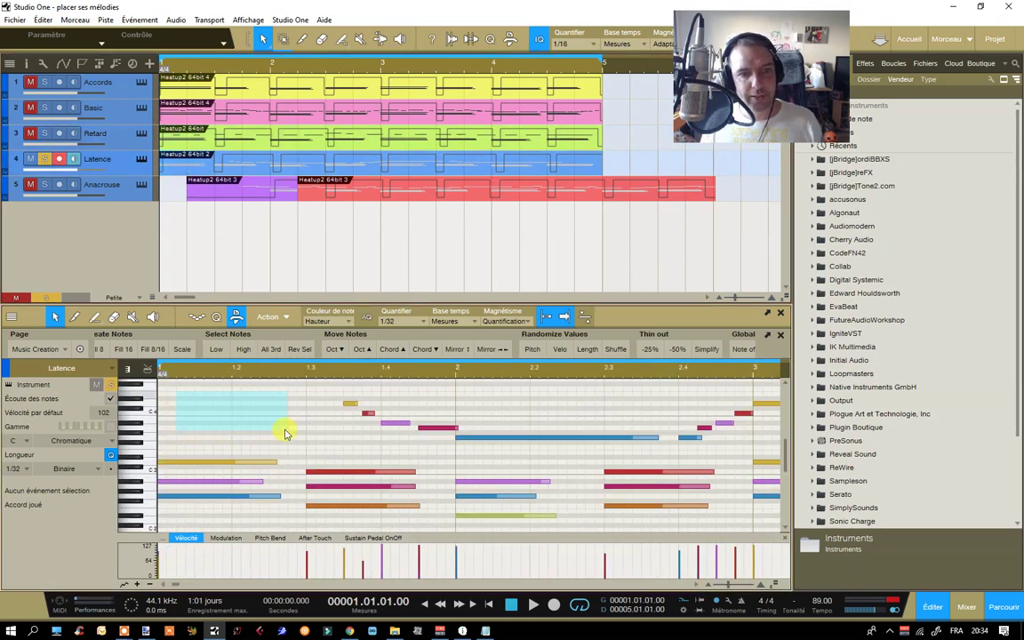
drag(293, 393, 315, 496)
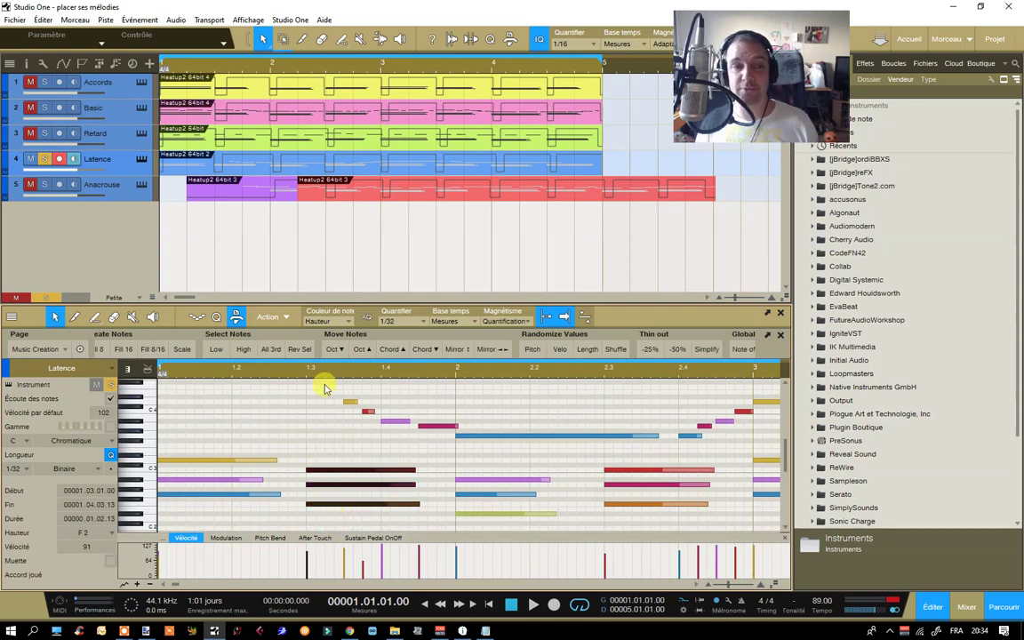
Review all four bars of the Latence part, highlighting the melody notes of bars 3–4 and clearing the selection.
drag(322, 369, 308, 345)
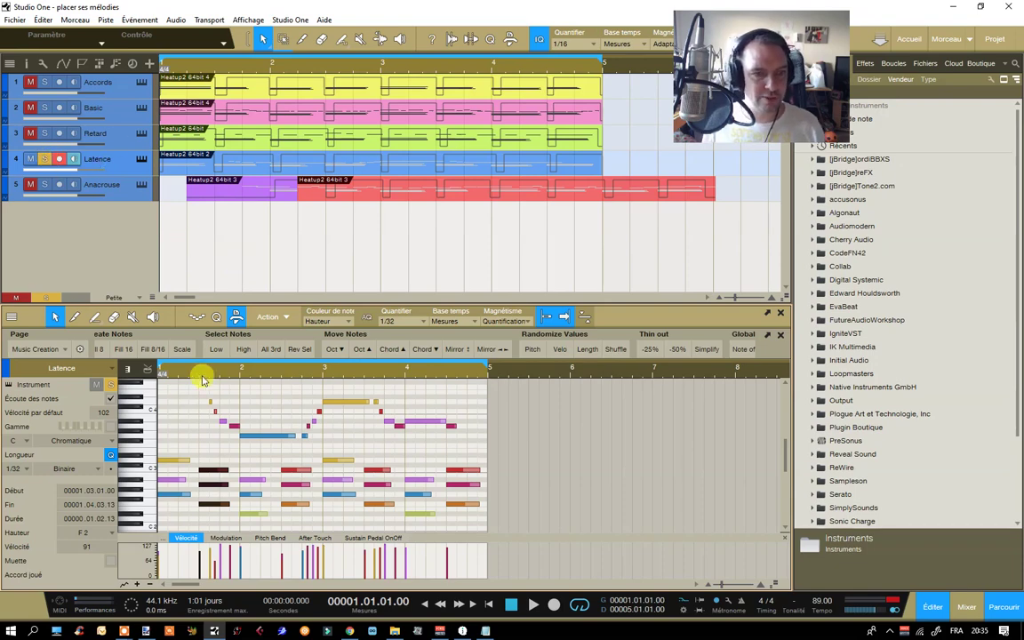
scroll(257, 377, up, 3)
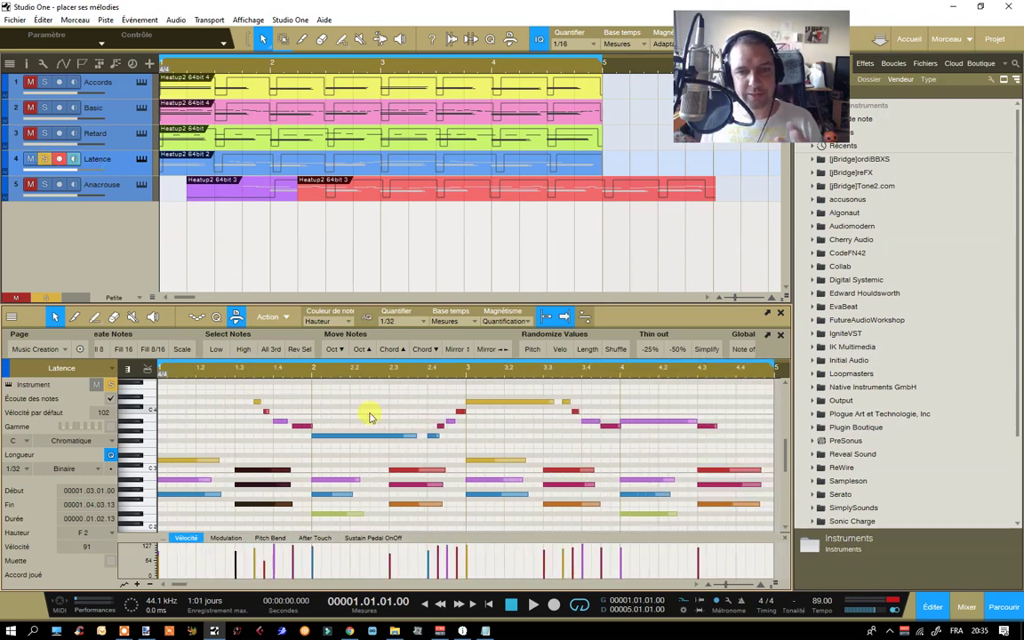
drag(349, 377, 333, 367)
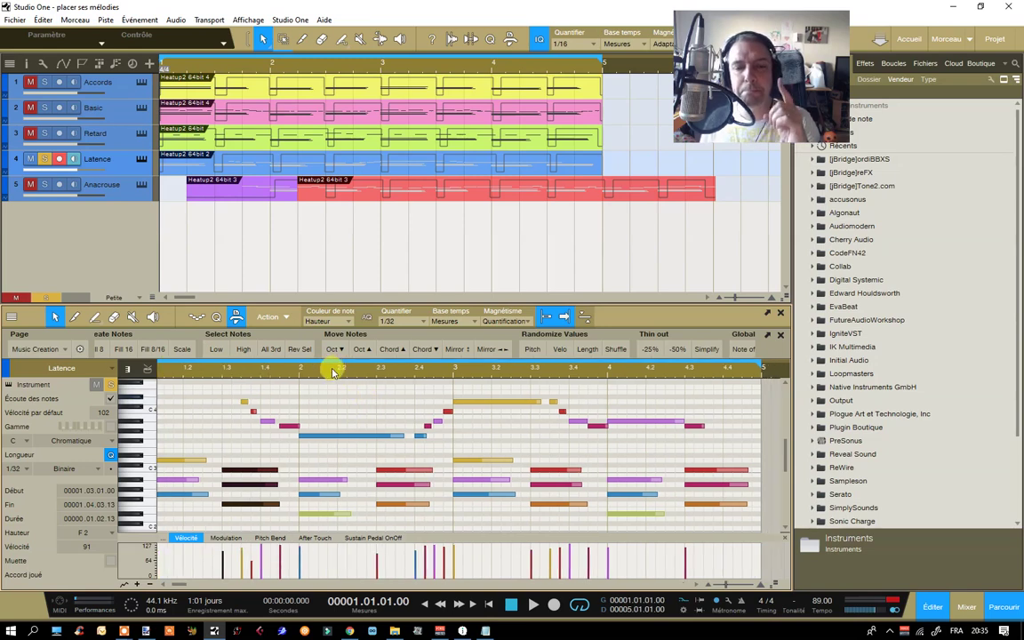
drag(482, 387, 658, 446)
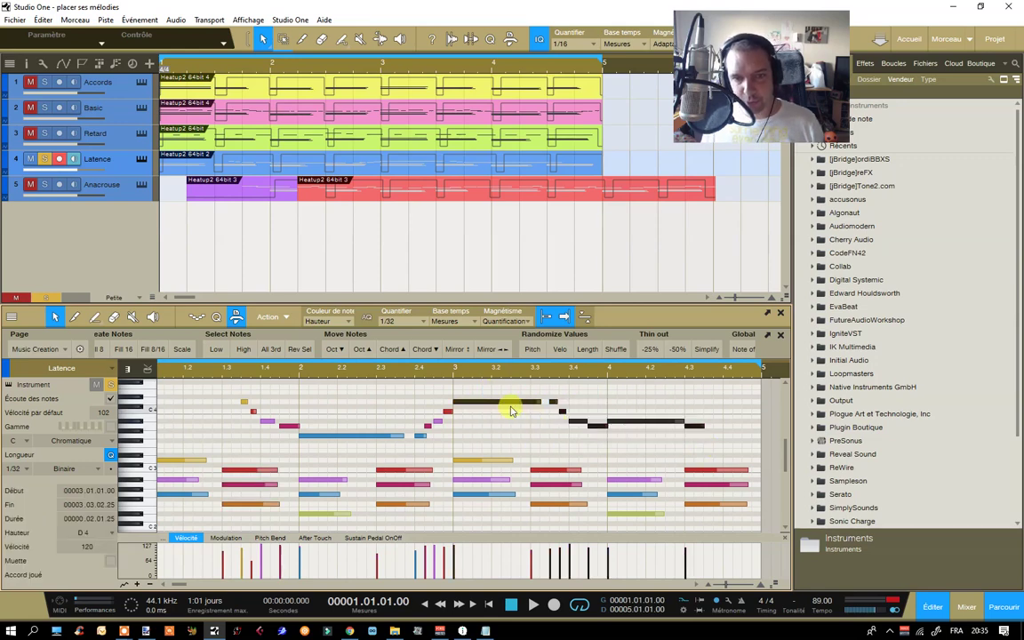
click(489, 408)
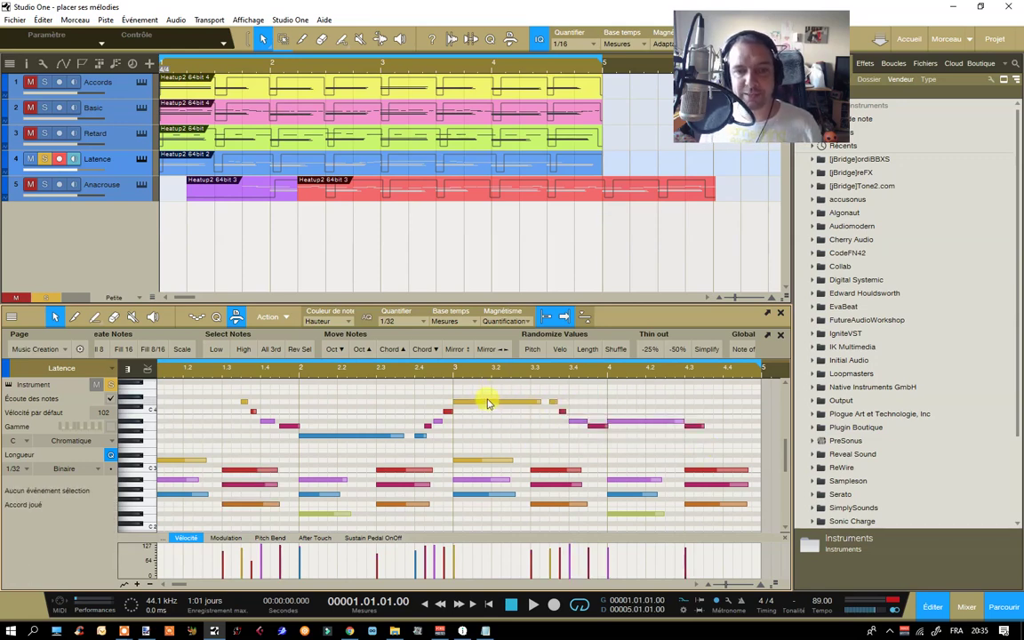
Temporarily remove the long melody note at the start of bar 3 to compare the gaps before both descending phrases.
drag(487, 387, 505, 423)
key(Delete)
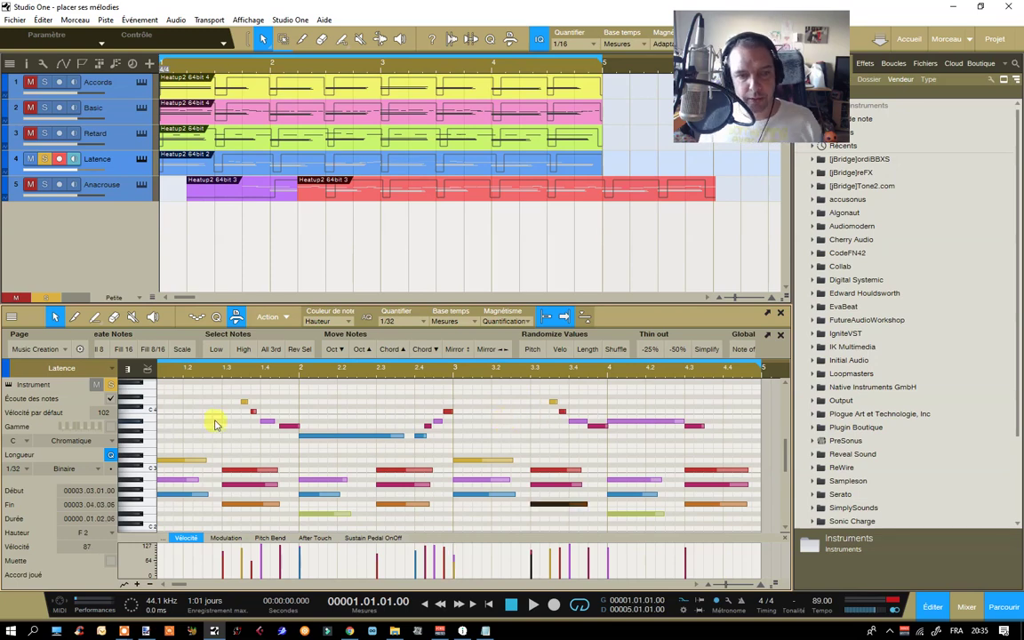
drag(229, 393, 454, 446)
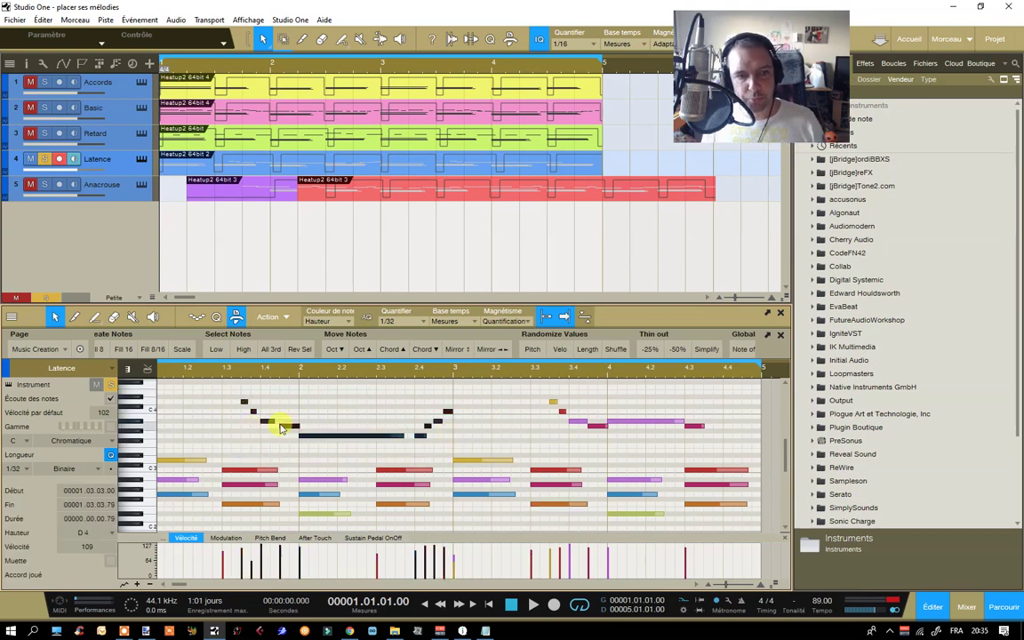
drag(167, 392, 240, 434)
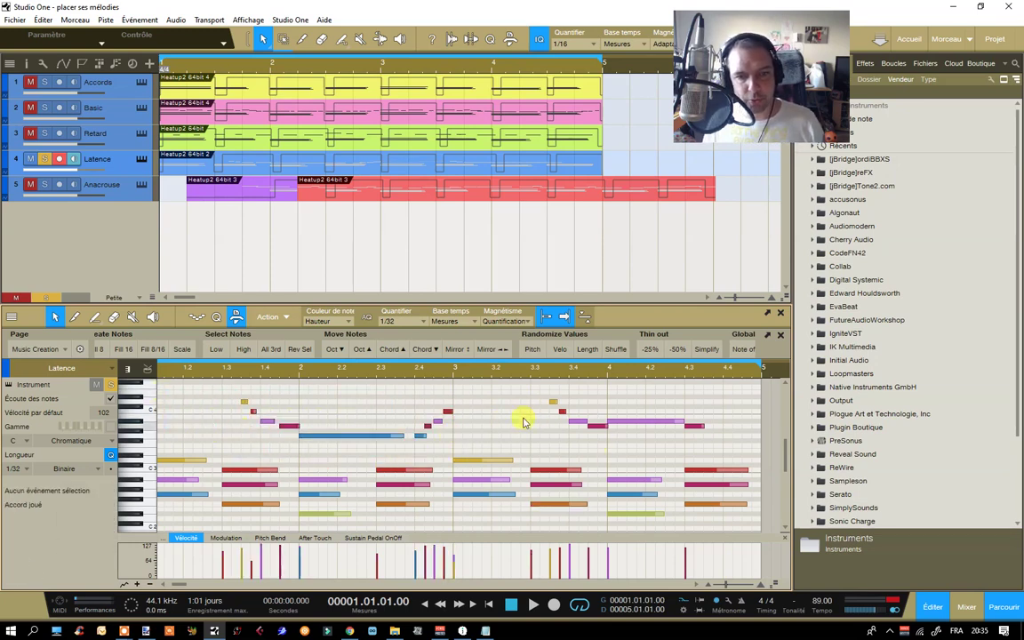
drag(472, 389, 551, 448)
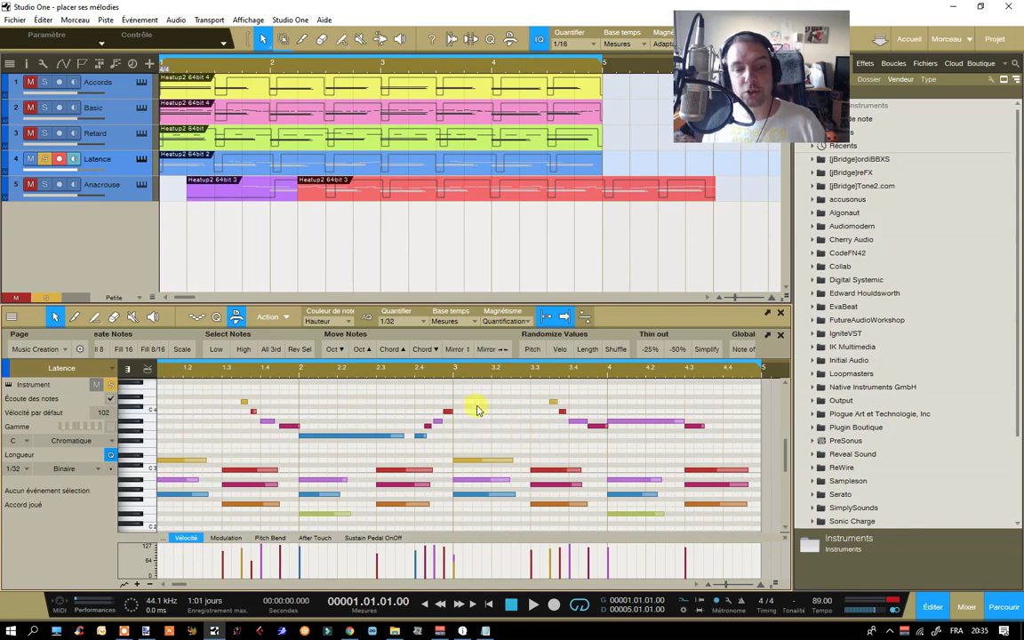
key(ctrl+z)
Highlight the Latence melody of bars 3–4 and the opening chord of bar 3, then clear the selection.
drag(483, 385, 502, 420)
drag(449, 388, 697, 441)
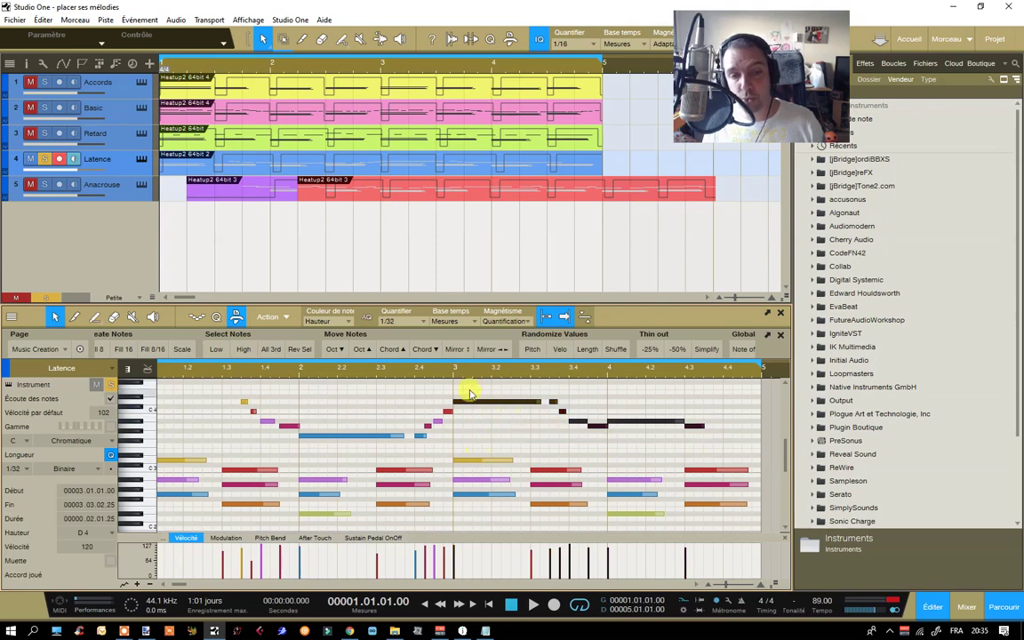
drag(470, 388, 645, 433)
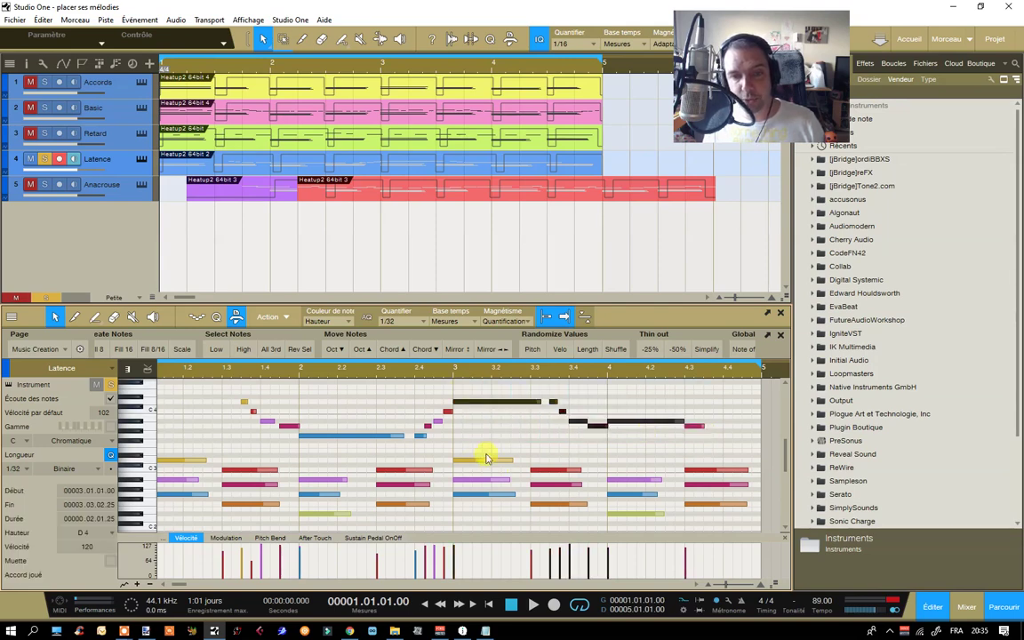
drag(464, 433, 480, 505)
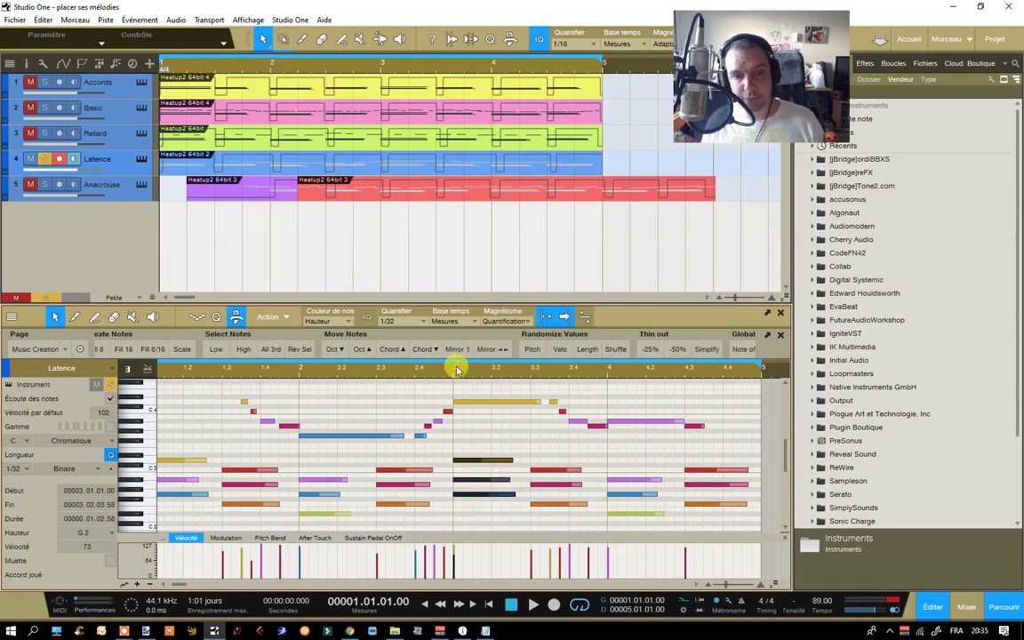
click(480, 429)
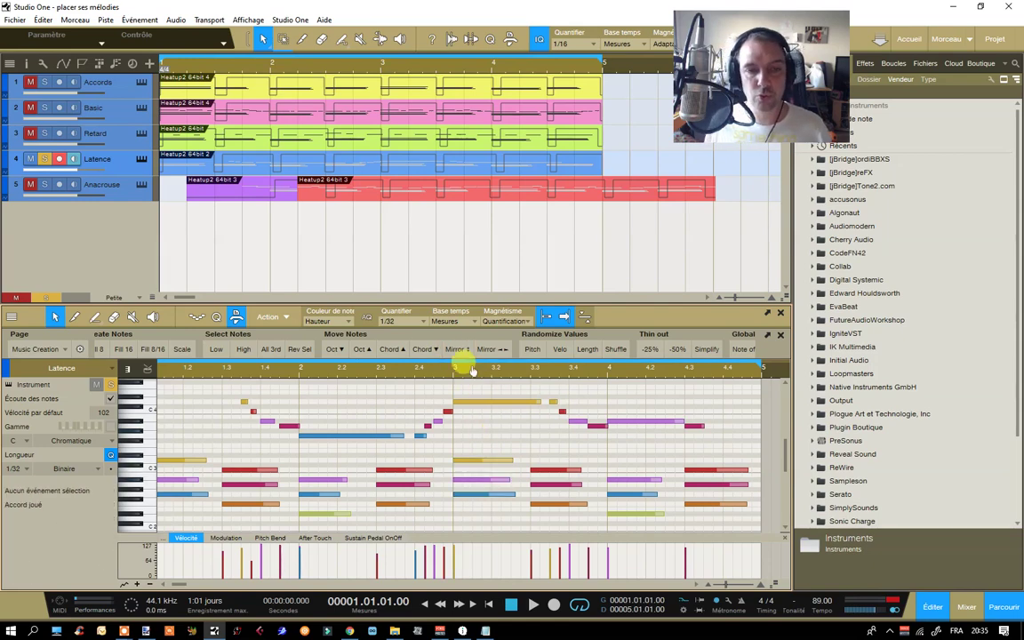
Play the soloed Latence part from the beginning of the song.
scroll(464, 364, down, 1)
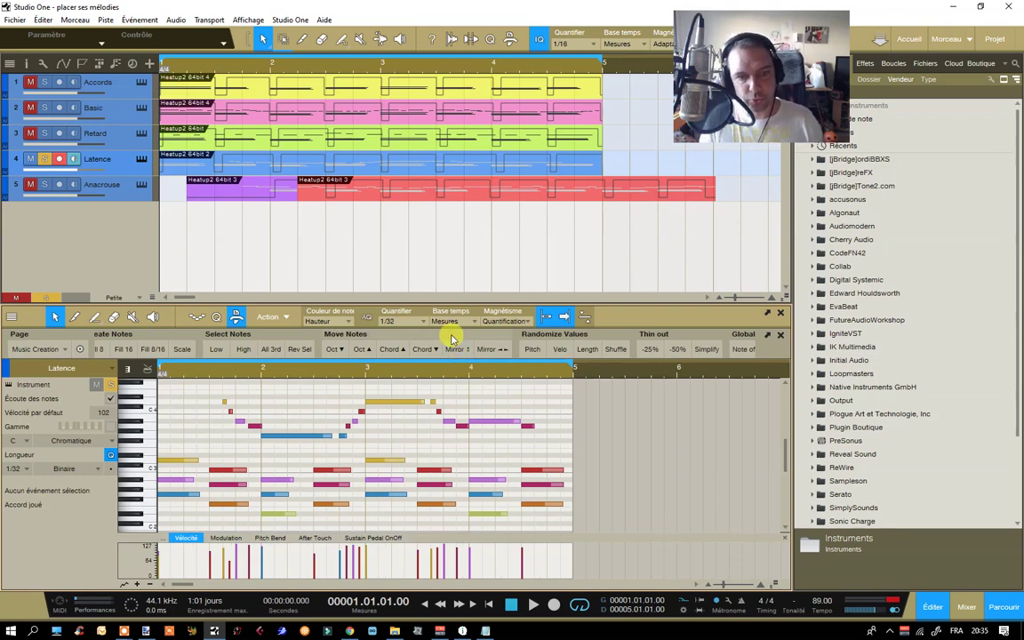
click(359, 368)
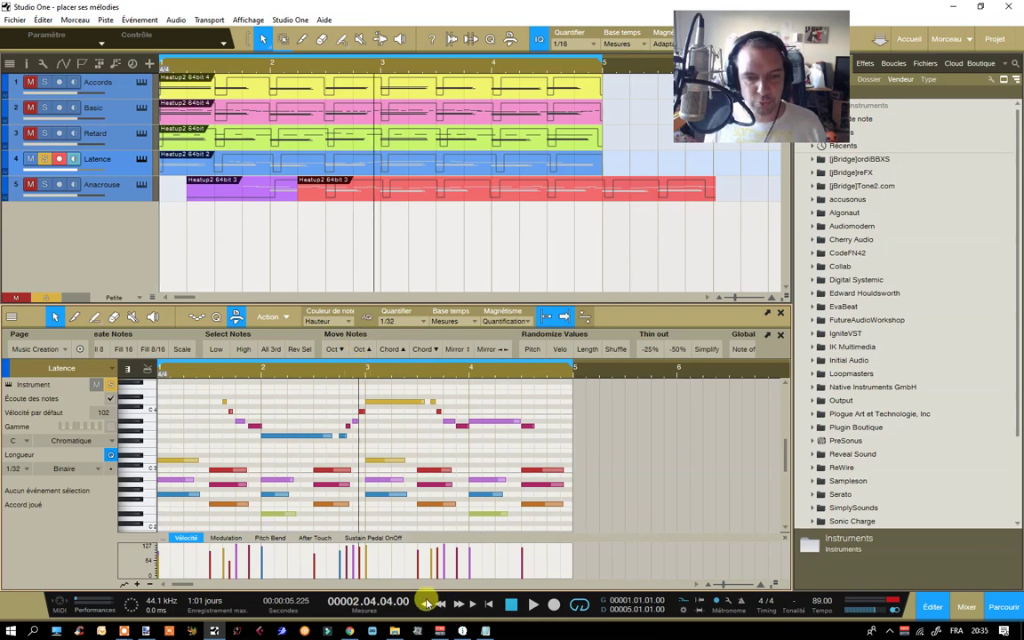
click(511, 603)
click(531, 604)
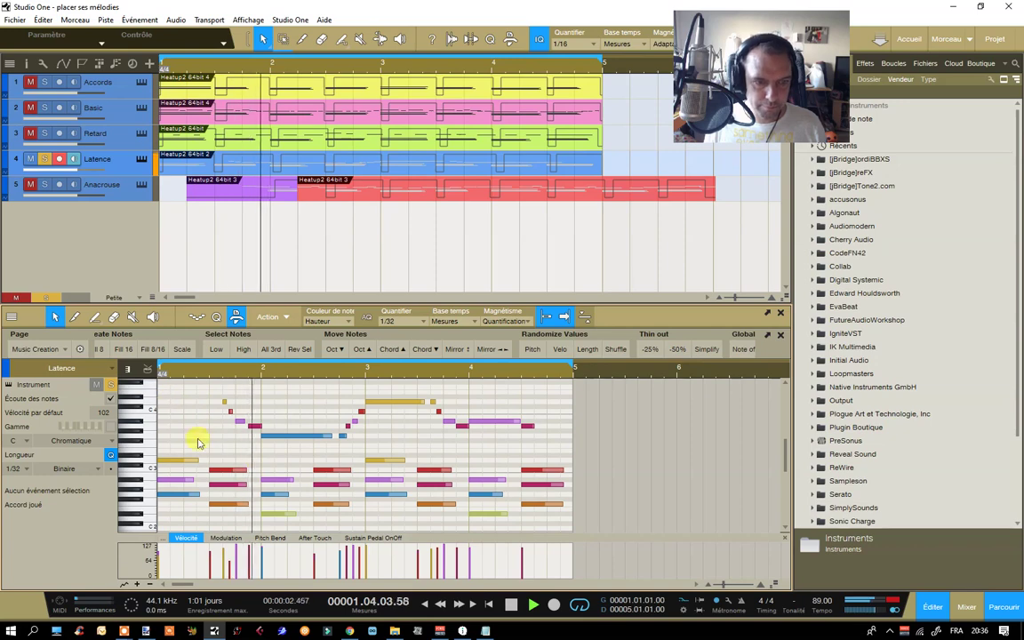
Stop playback, switch the solo from the Latence track to the Anacrouse track, and select Anacrouse.
click(512, 605)
click(384, 404)
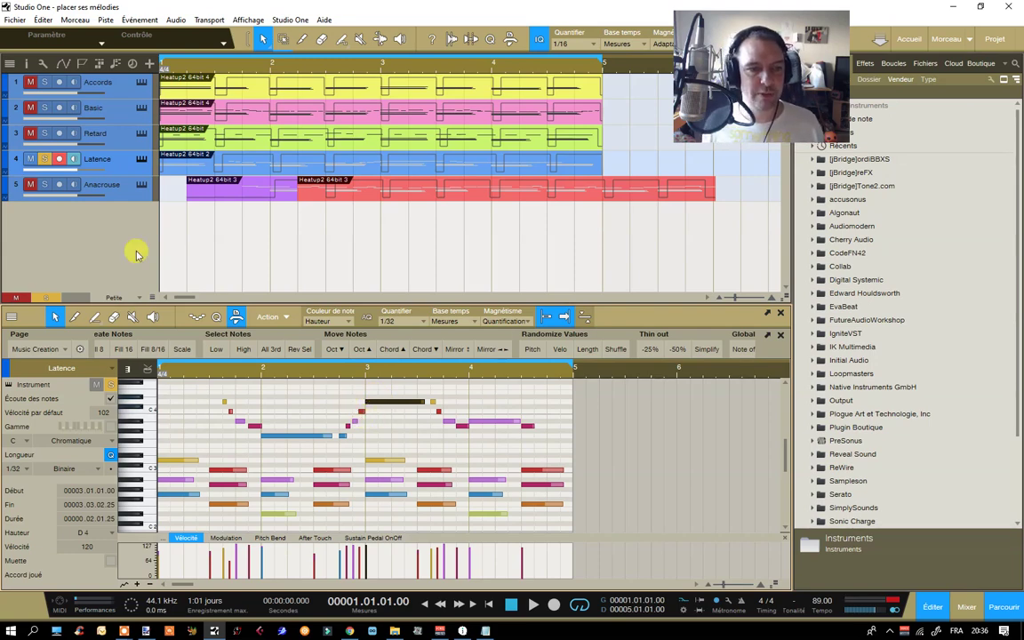
click(44, 159)
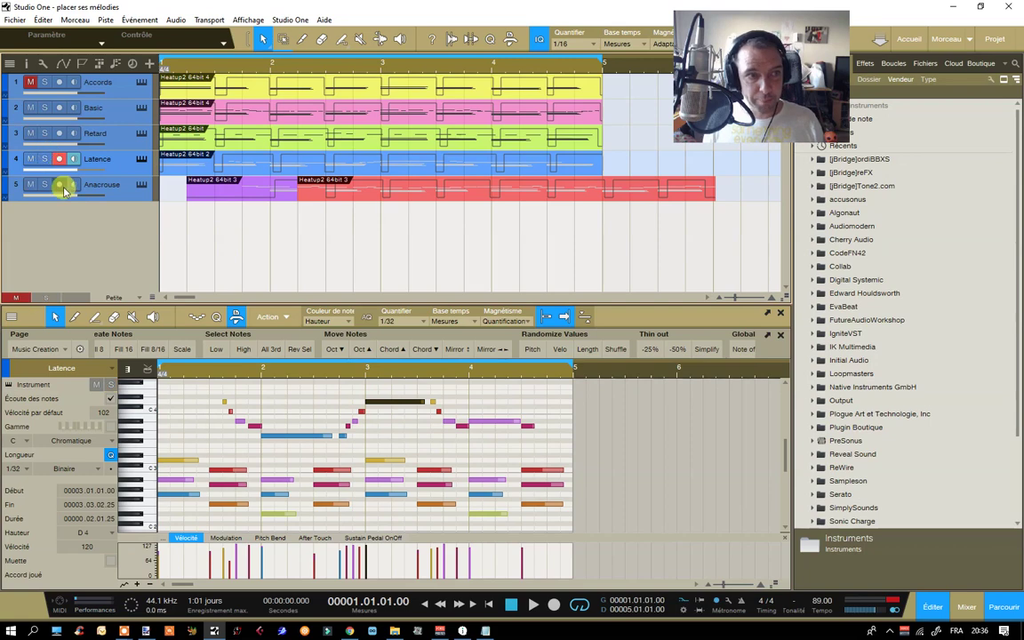
click(44, 184)
click(127, 197)
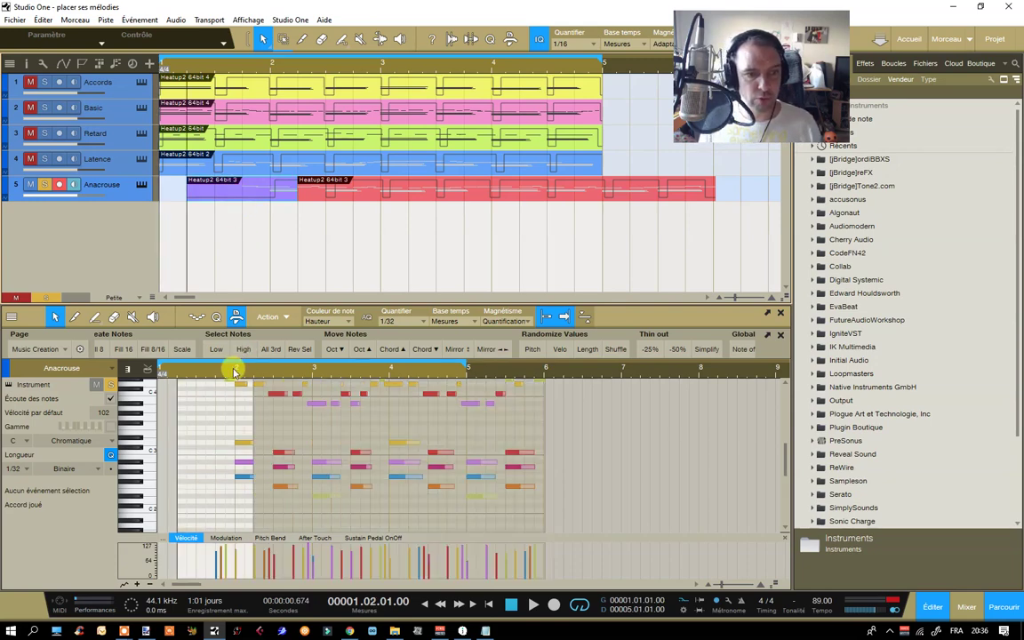
Set the loop range to run from bar 2 to bar 6, matching the Anacrouse part.
drag(228, 366, 285, 385)
scroll(275, 438, up, 3)
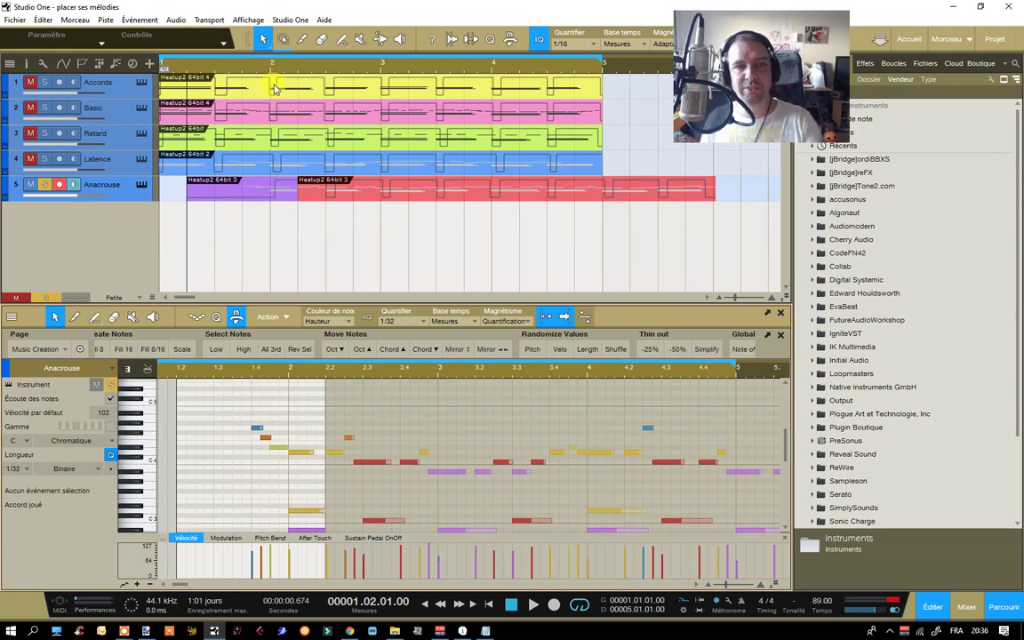
mouse_move(158, 55)
mouse_down()
mouse_move(289, 69)
mouse_move(235, 46)
mouse_up()
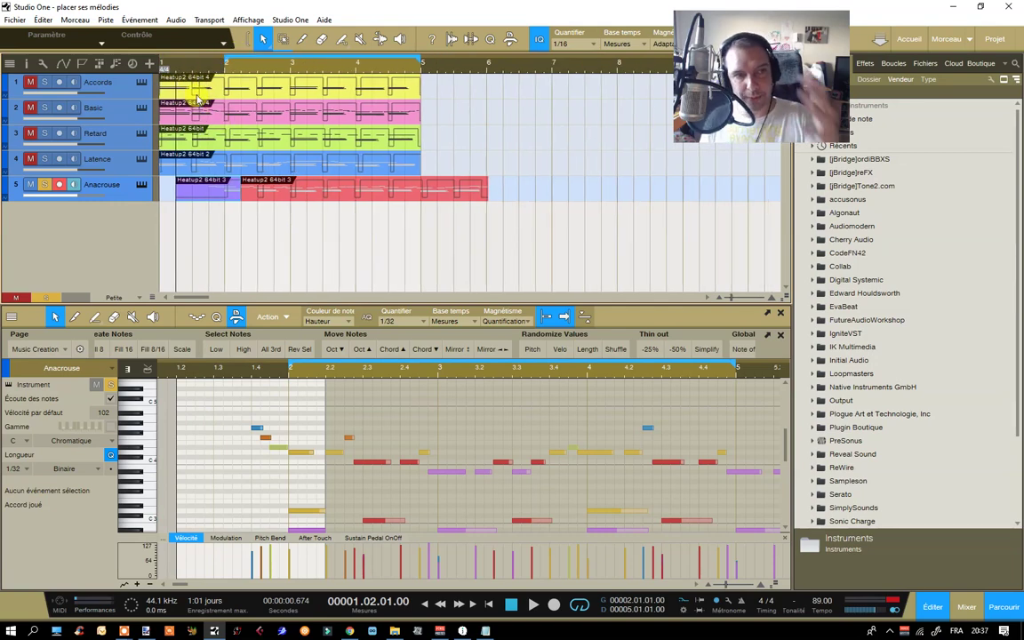
drag(422, 60, 487, 71)
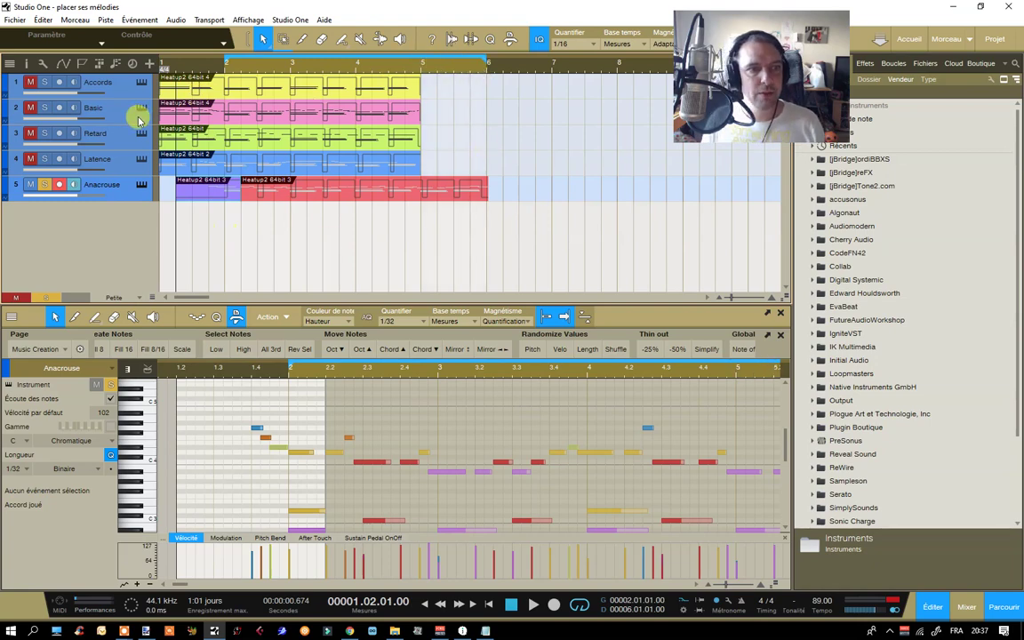
Review the song's general configuration, including its start and end positions, and close it without changes.
click(74, 20)
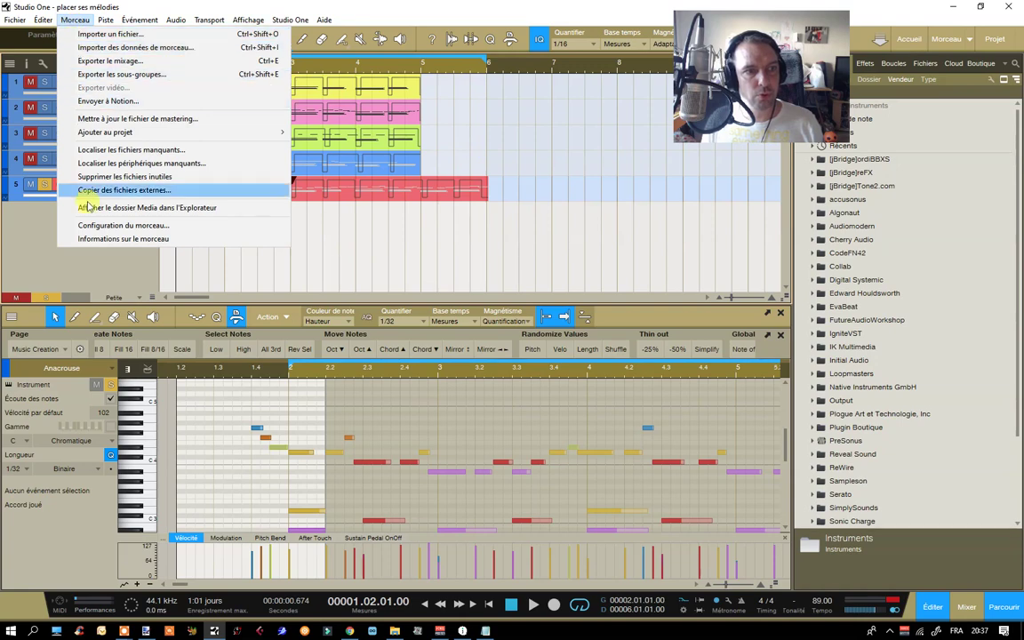
click(89, 225)
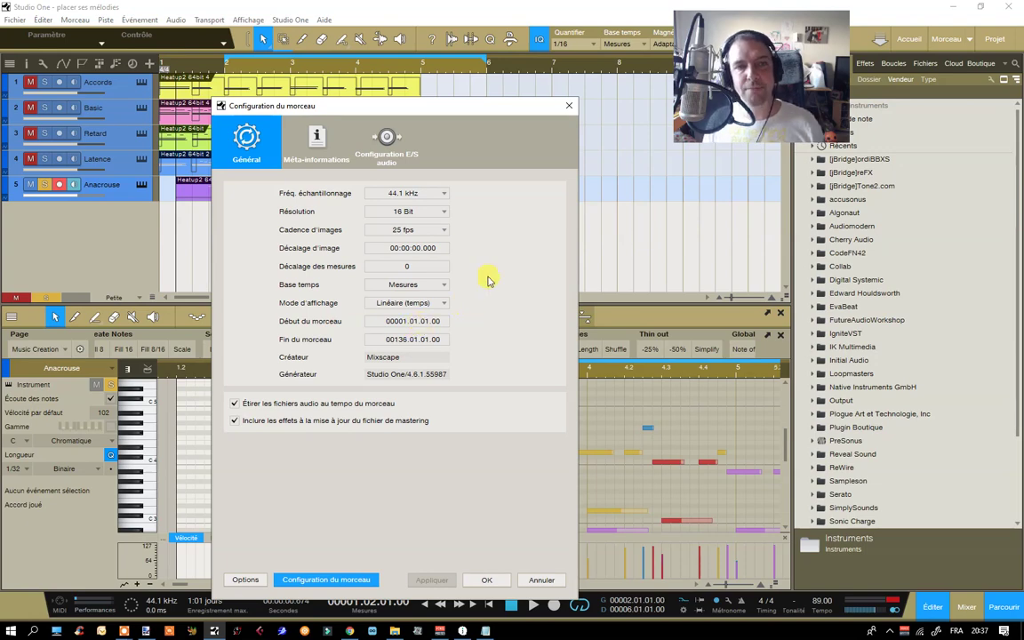
click(568, 105)
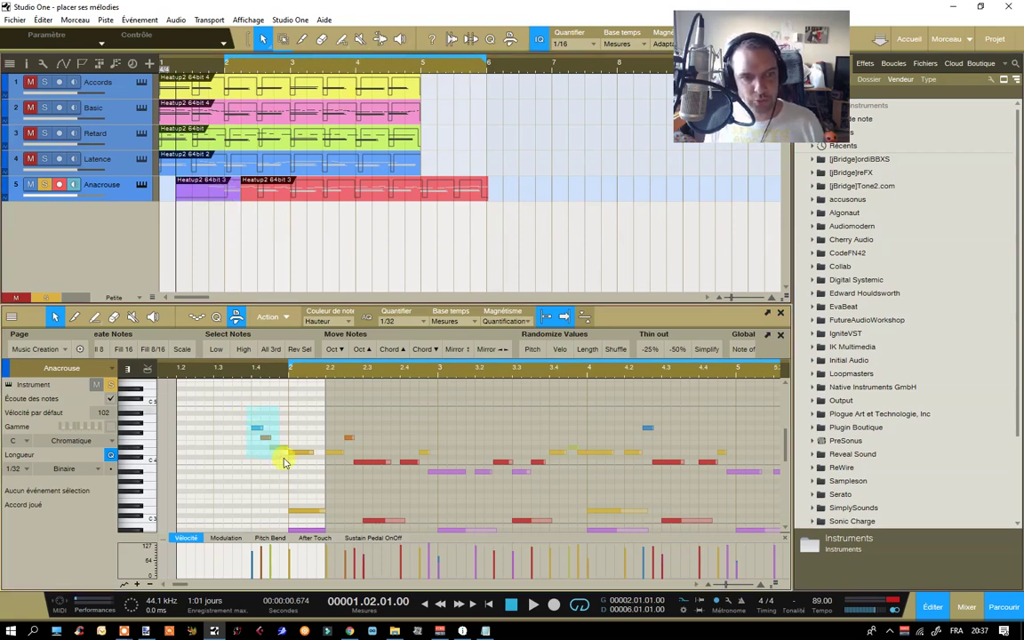
Highlight the three Anacrouse pickup notes before bar 2, extend the loop start back to 1.4, and clear the selection.
drag(249, 415, 280, 449)
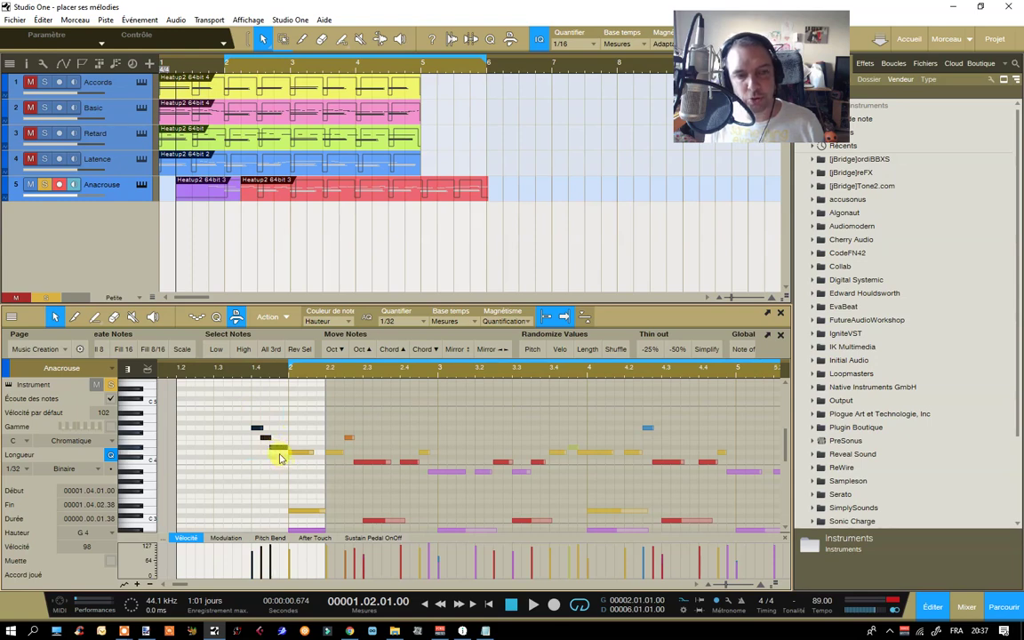
click(256, 420)
drag(249, 407, 281, 456)
drag(266, 373, 274, 384)
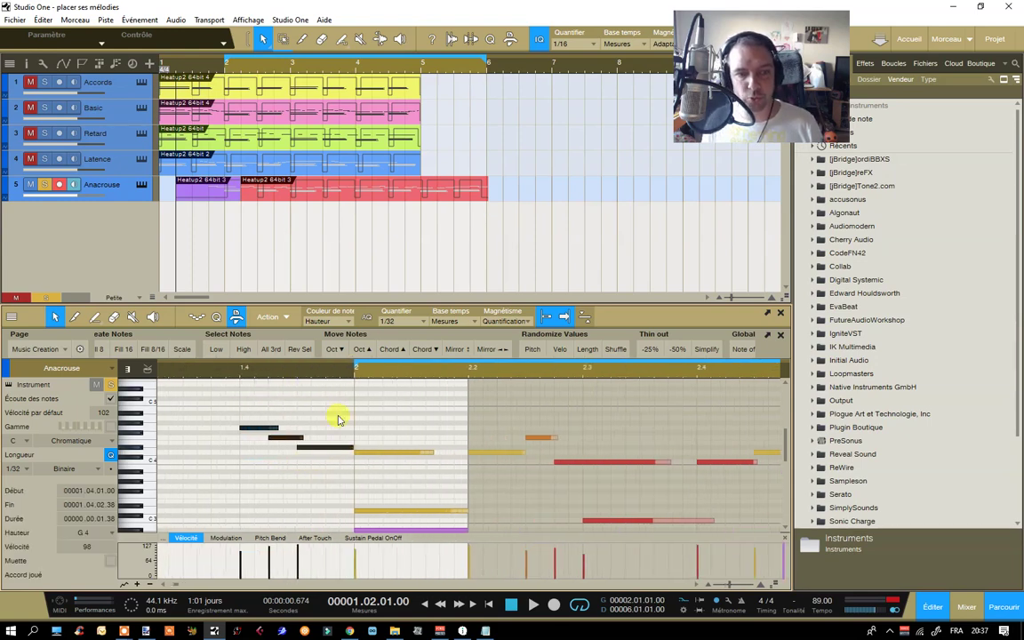
drag(345, 359, 238, 360)
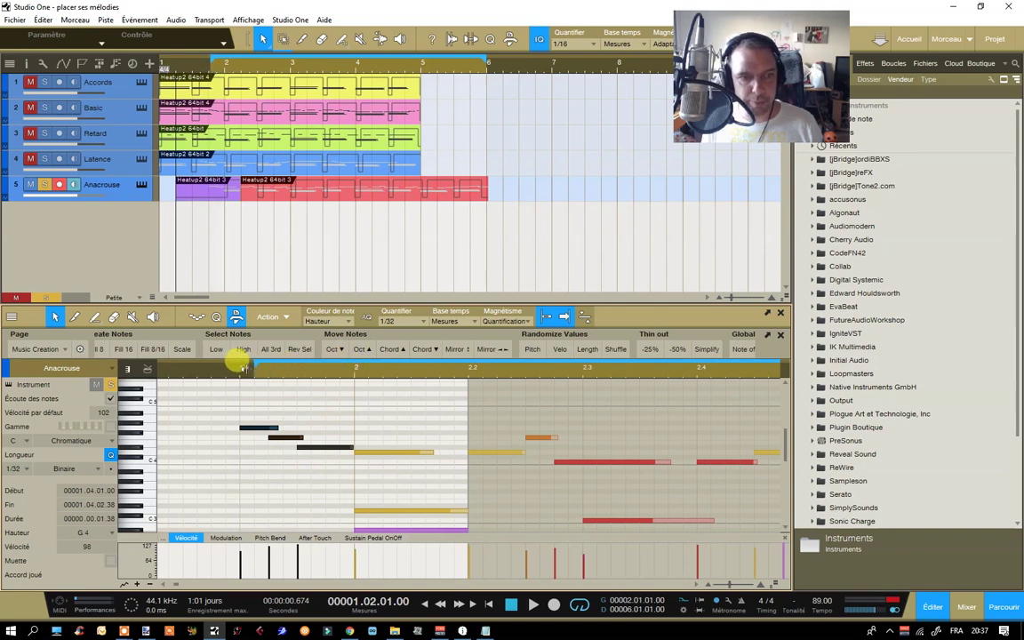
click(275, 388)
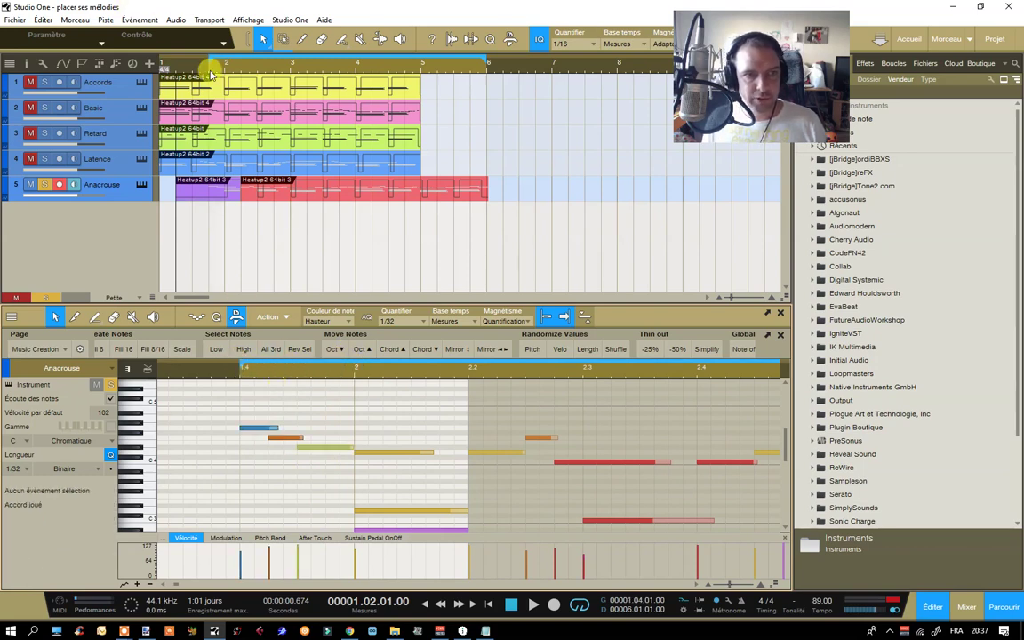
mouse_move(207, 60)
mouse_down()
mouse_move(216, 64)
mouse_move(190, 55)
mouse_move(202, 56)
mouse_up()
Compare the three pickup notes at 1.4 with the matching three notes at the end of bar 5.
drag(317, 372, 256, 343)
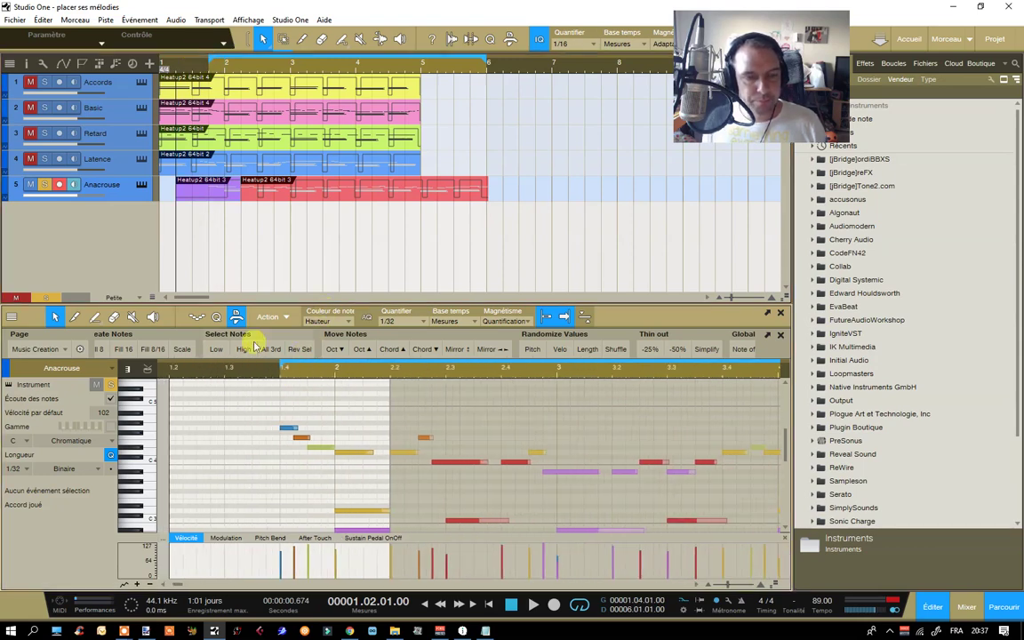
drag(294, 416, 321, 458)
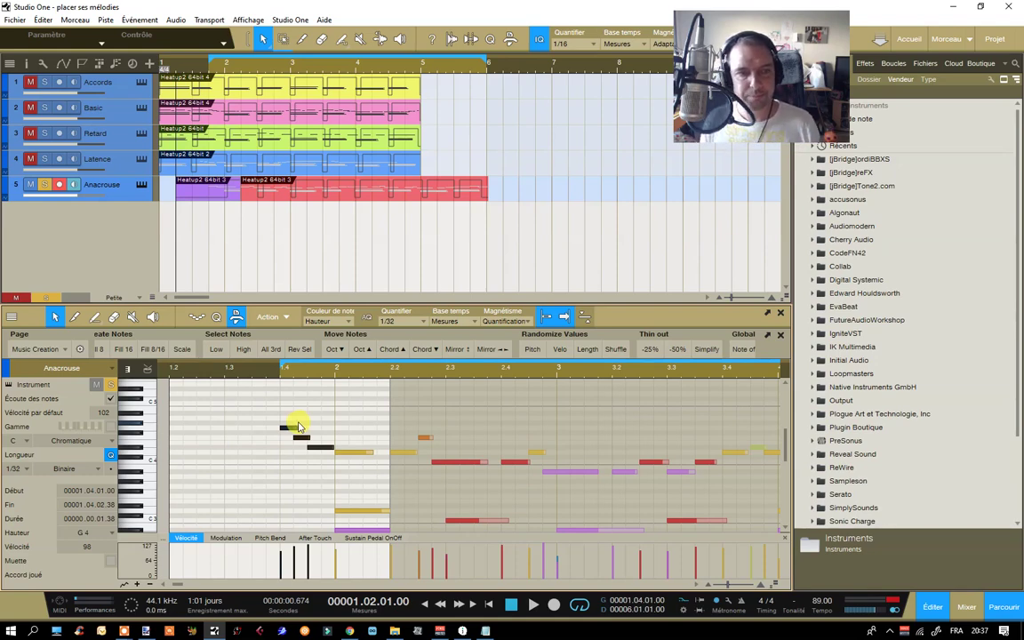
drag(301, 370, 256, 365)
scroll(256, 368, down, 2)
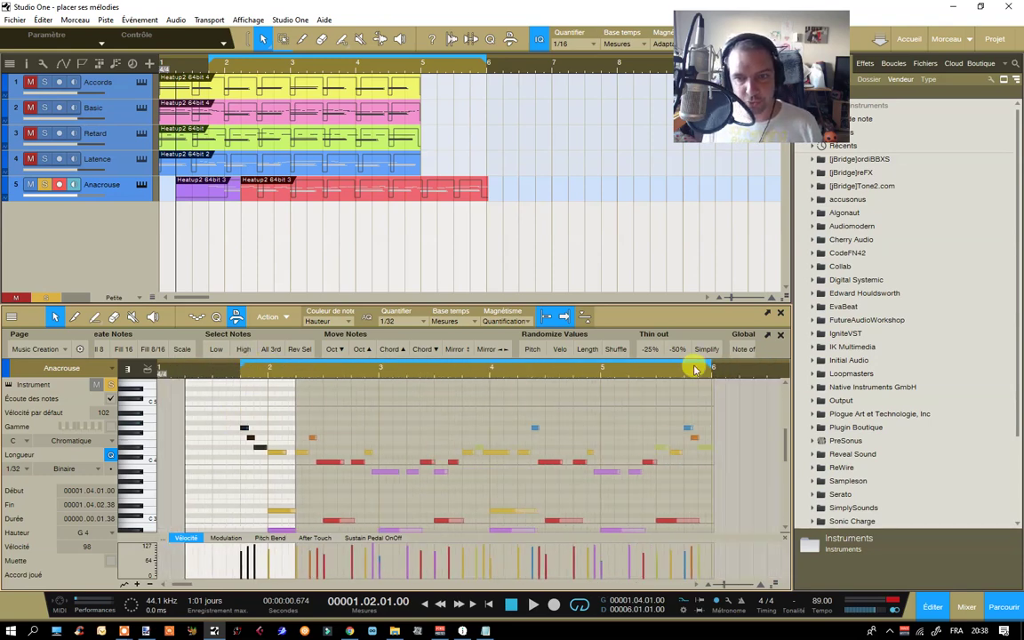
drag(697, 365, 562, 444)
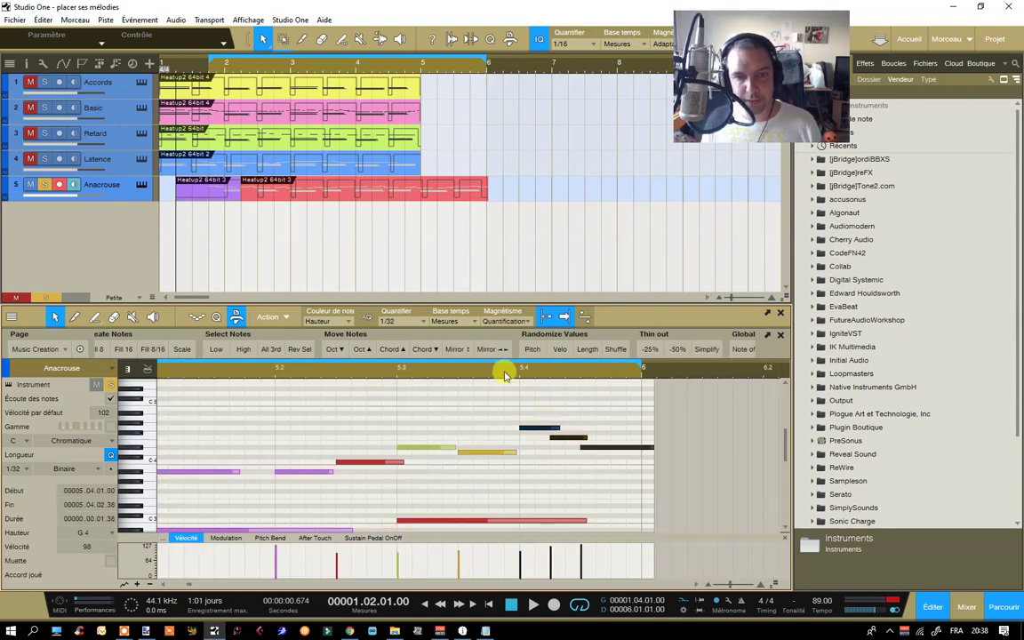
drag(503, 371, 531, 333)
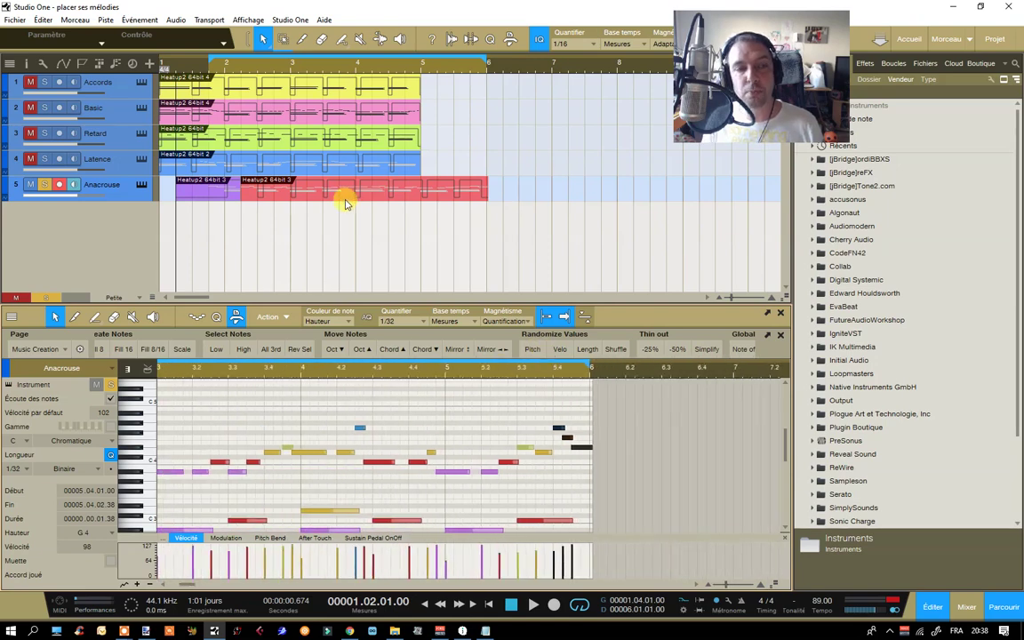
Select the main red Anacrouse clip and examine its closing pickup notes in bar 5 against the opening pickup.
click(286, 193)
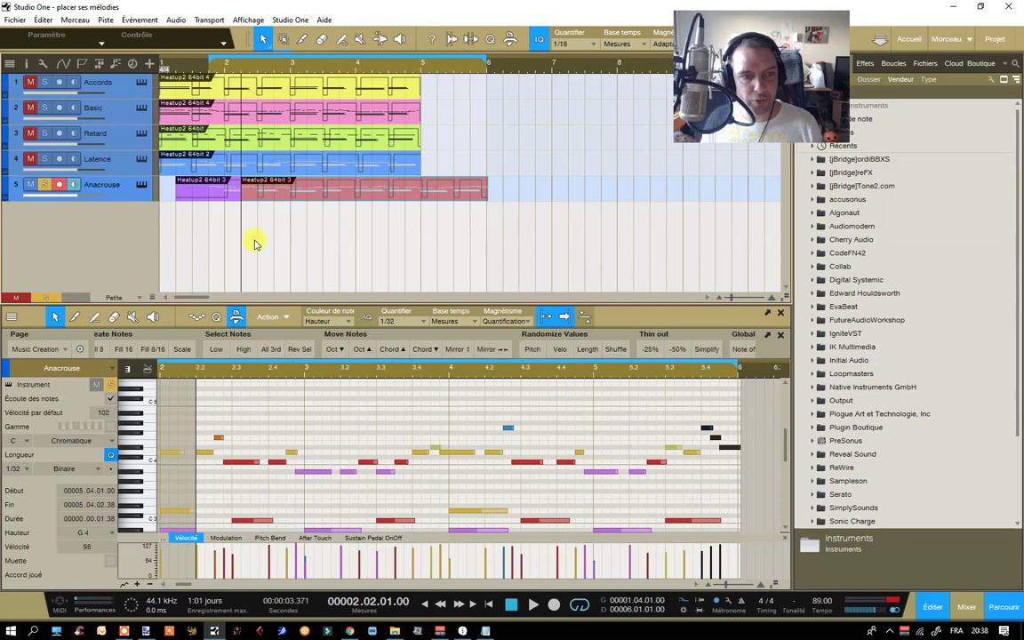
drag(702, 407, 729, 449)
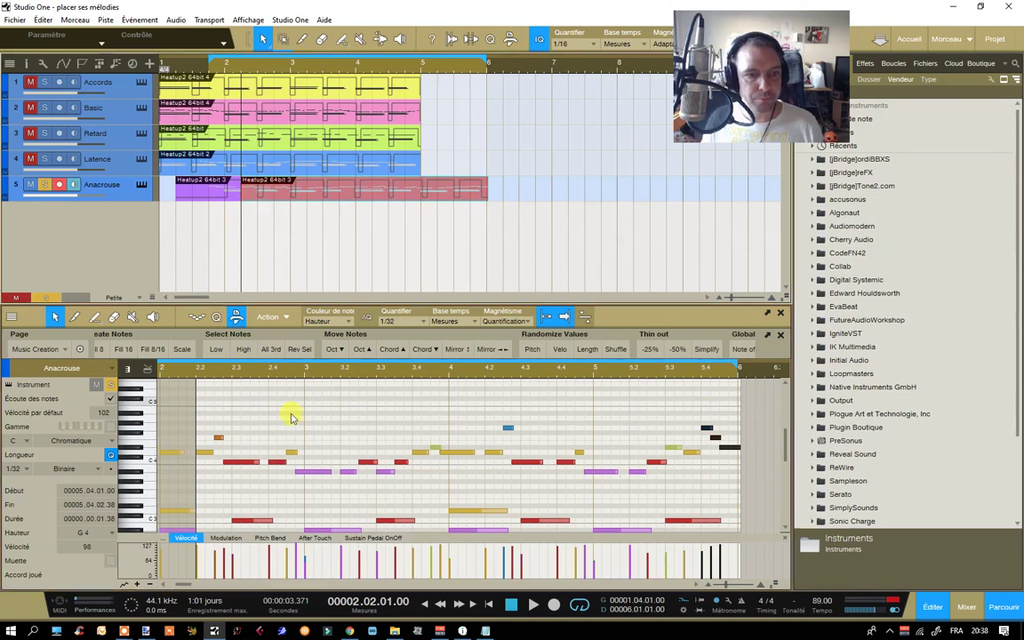
drag(292, 368, 343, 355)
scroll(295, 439, down, 1)
scroll(296, 442, down, 2)
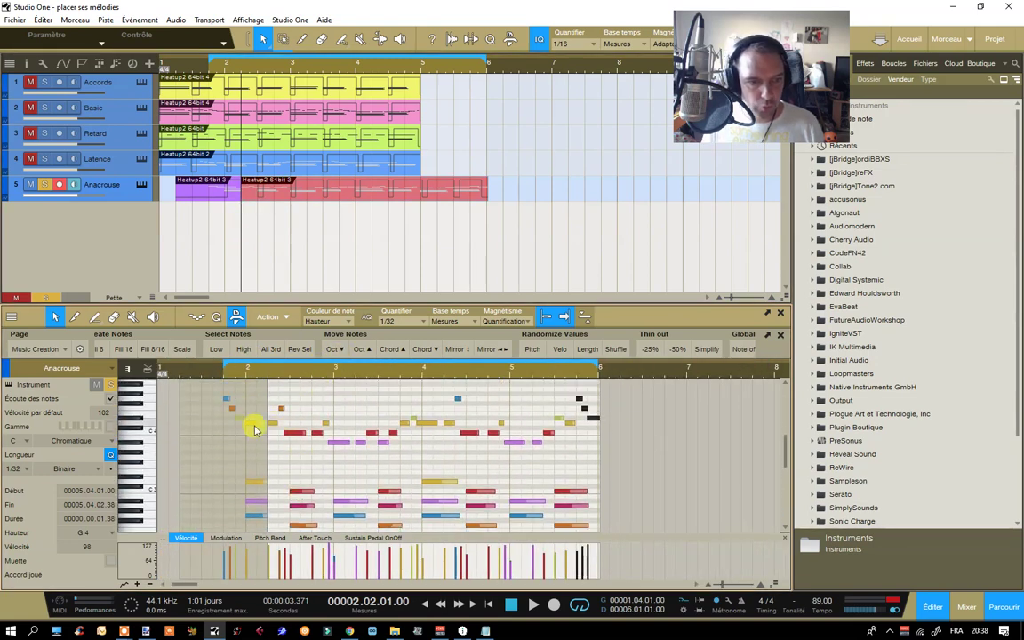
drag(252, 370, 291, 400)
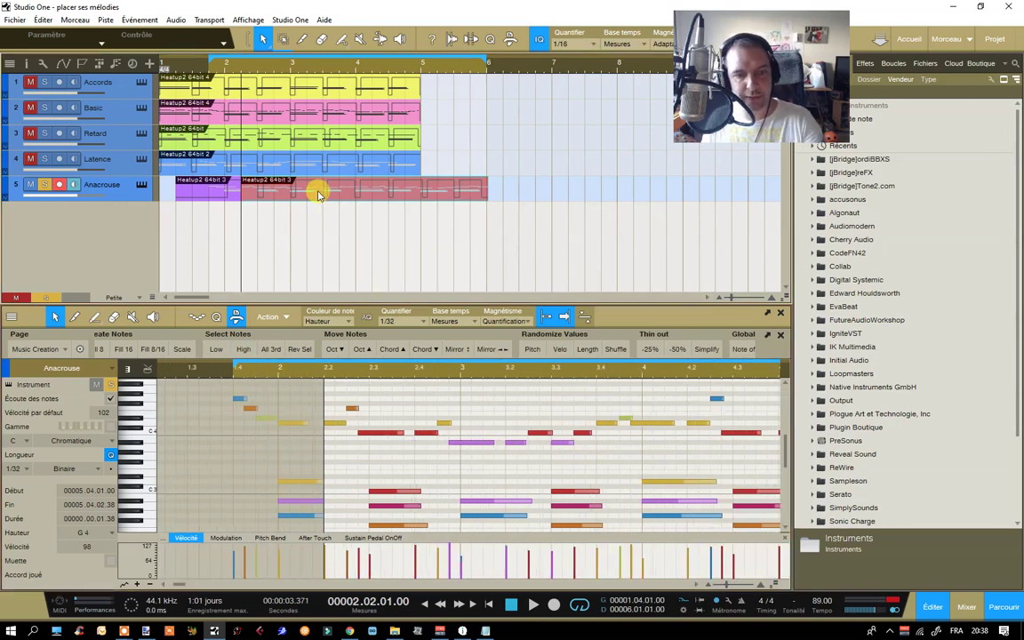
Duplicate the main red Anacrouse clip and move the copy to start at bar 6.
key(d)
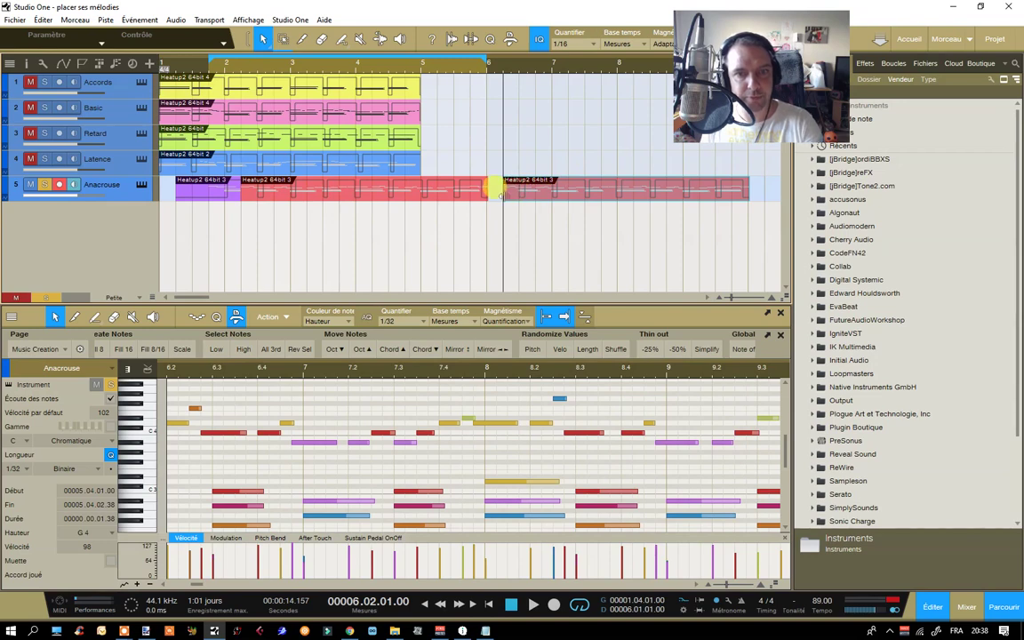
drag(503, 191, 490, 220)
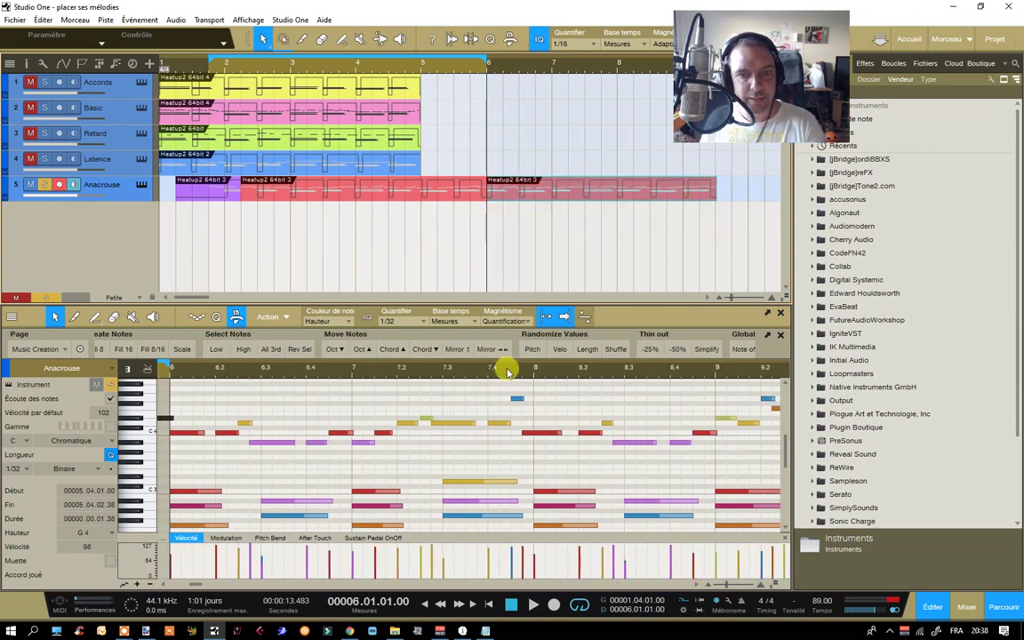
drag(505, 368, 460, 340)
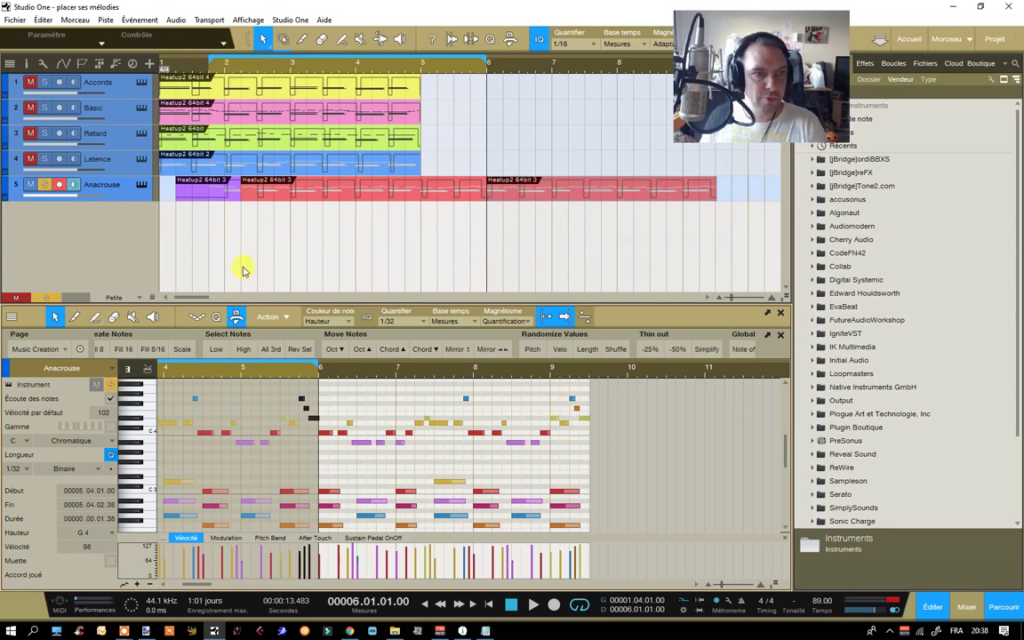
click(301, 258)
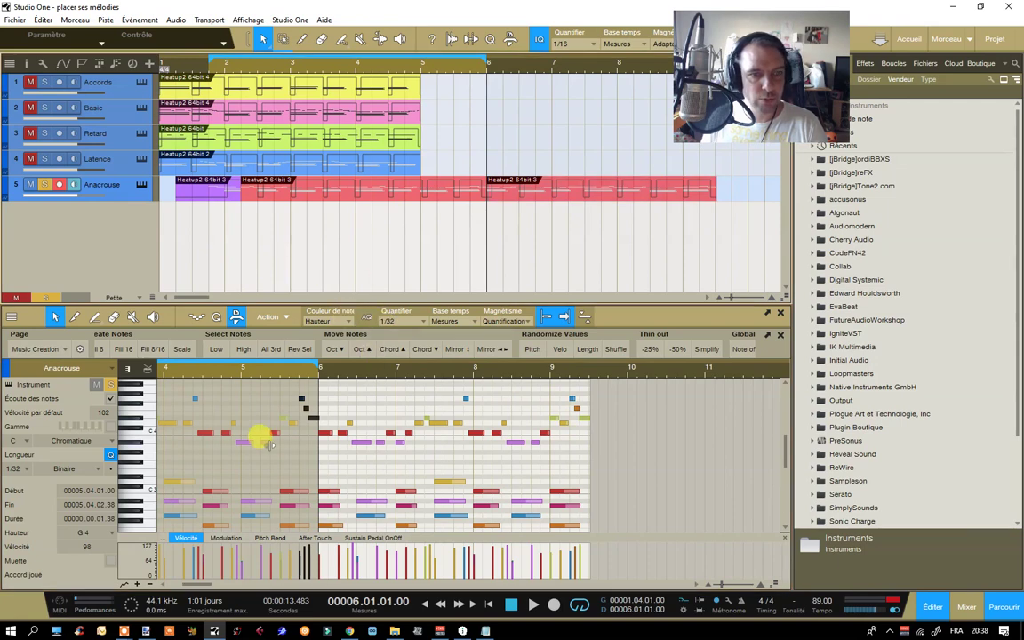
drag(256, 374, 271, 373)
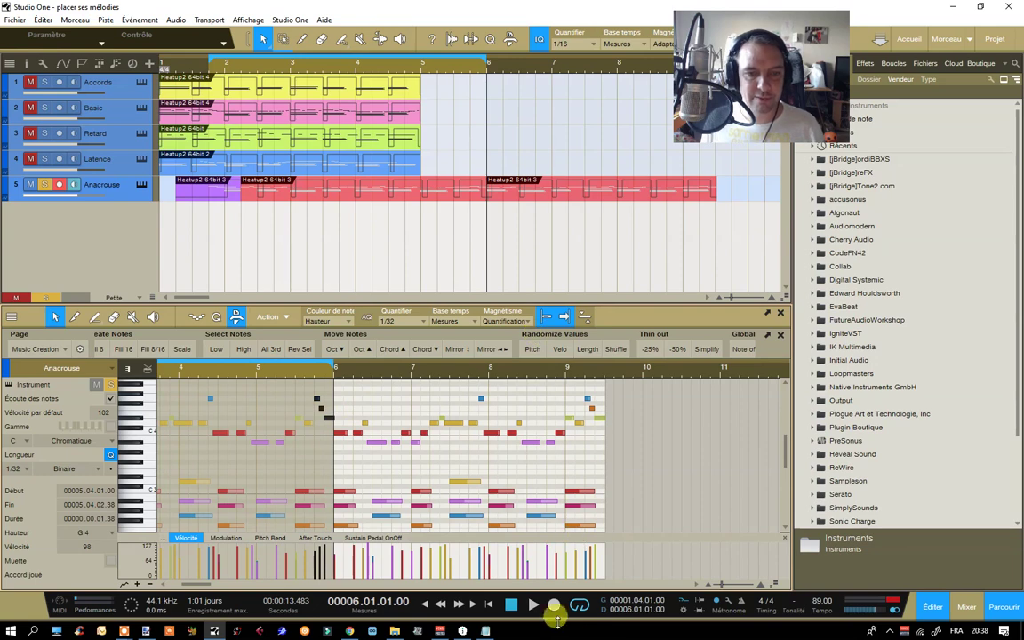
Play the soloed Anacrouse part looped from bar 2 to bar 6, deleting the duplicated clip at bar 6 during playback.
click(426, 604)
click(533, 607)
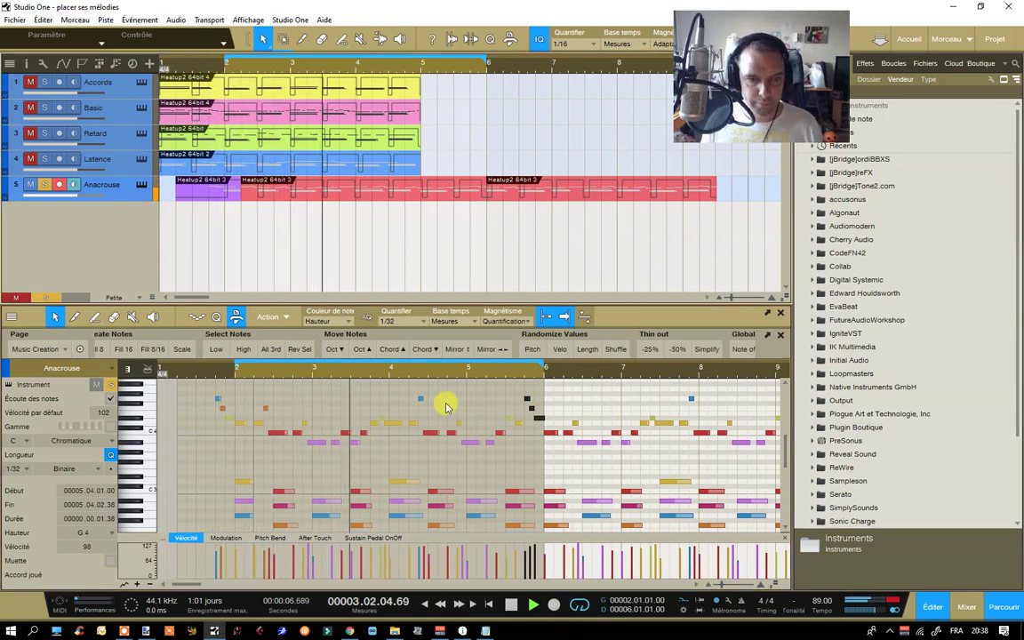
click(548, 178)
key(Delete)
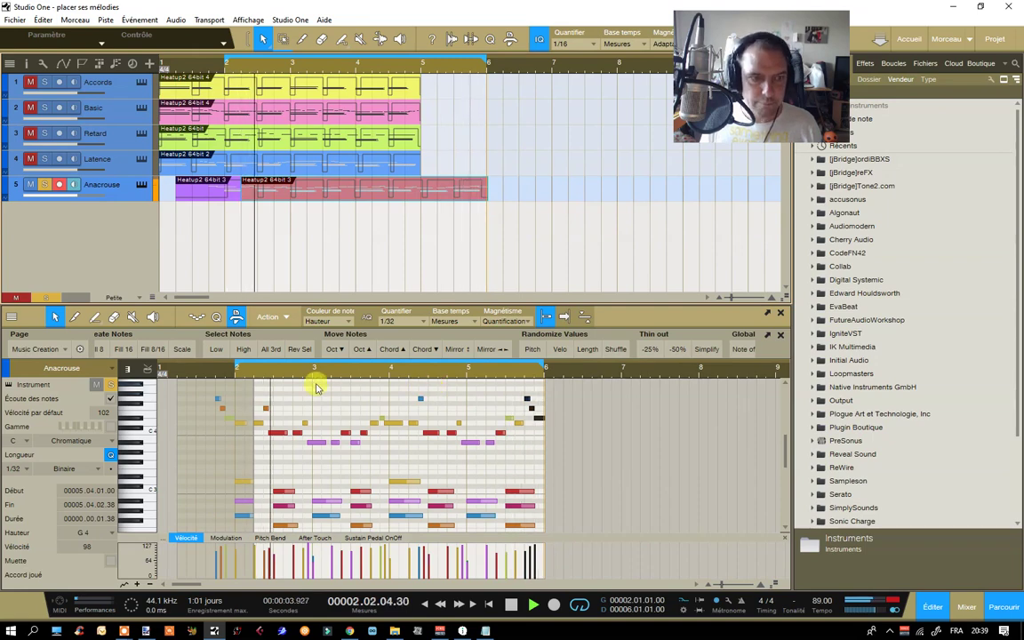
drag(235, 369, 181, 382)
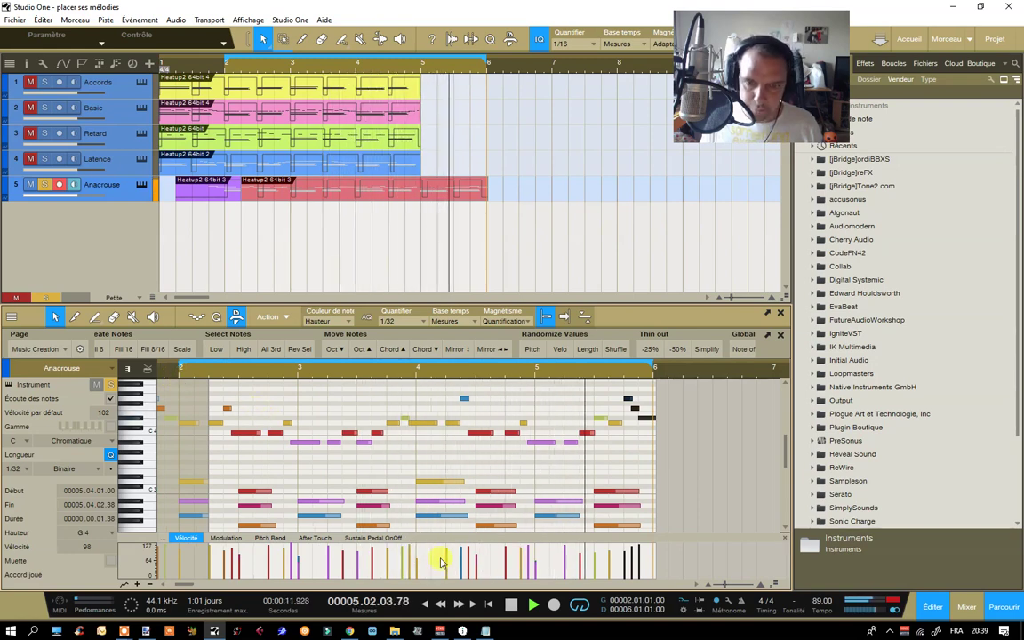
click(514, 607)
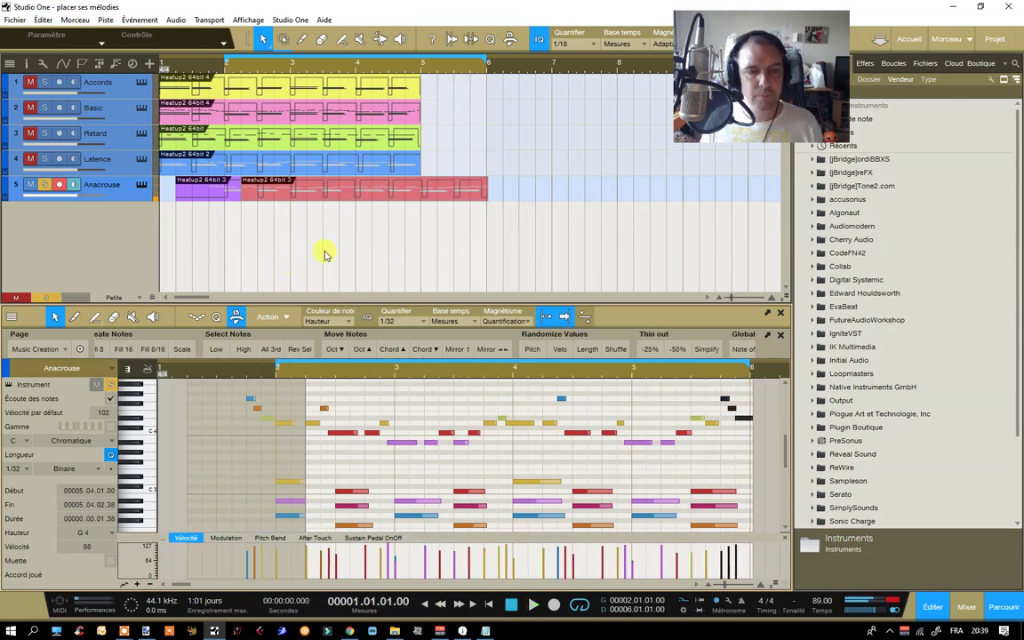
Select the purple pickup clip and examine its junction with the main Anacrouse clip at 2.2.
click(229, 197)
click(242, 191)
click(232, 190)
click(233, 194)
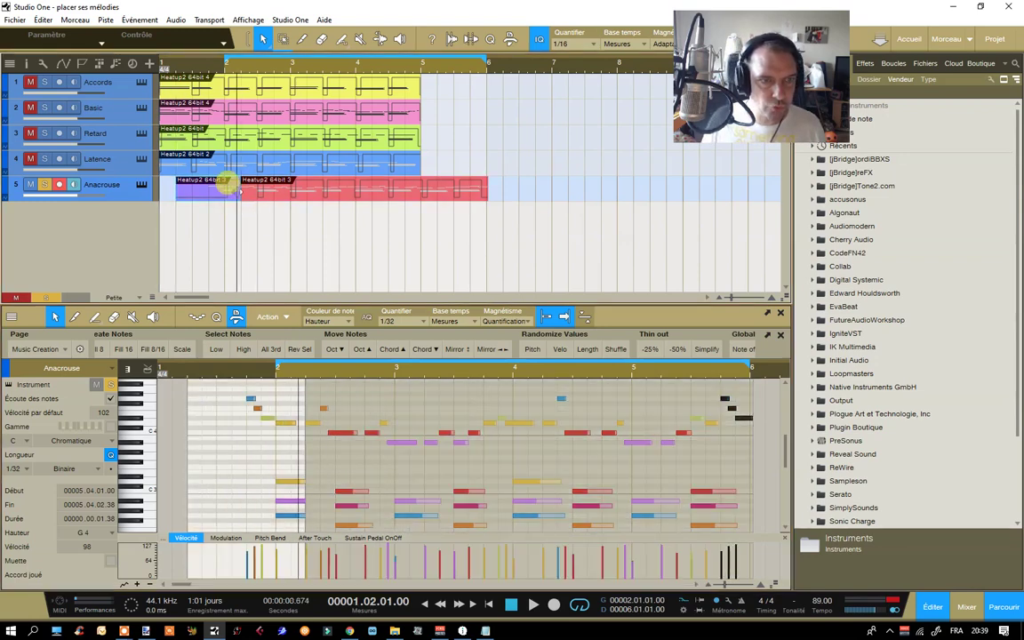
mouse_move(242, 198)
mouse_down()
mouse_move(224, 200)
mouse_move(242, 203)
mouse_up()
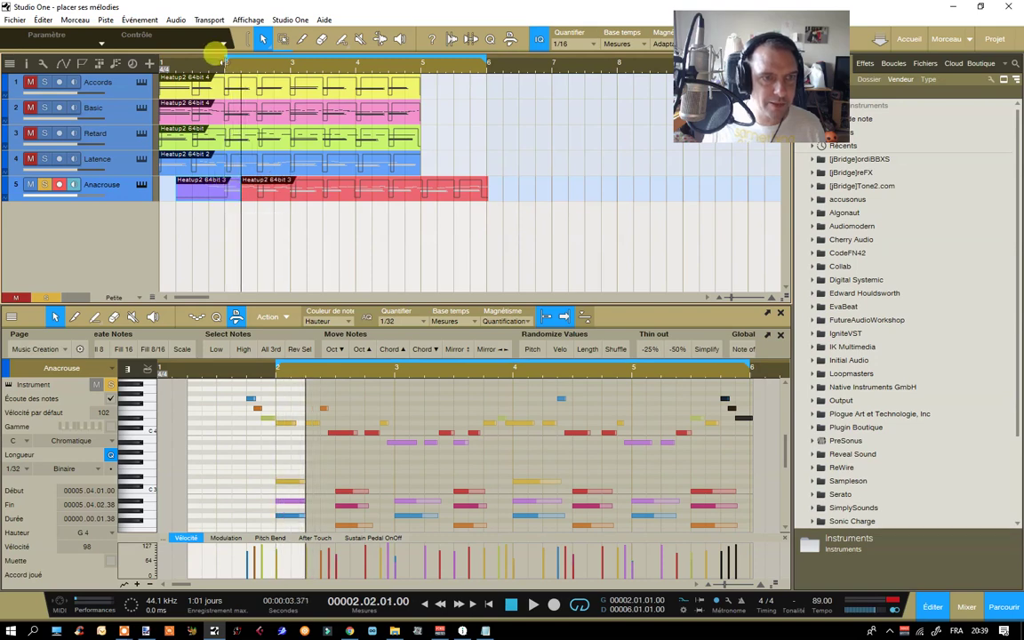
drag(225, 68, 229, 90)
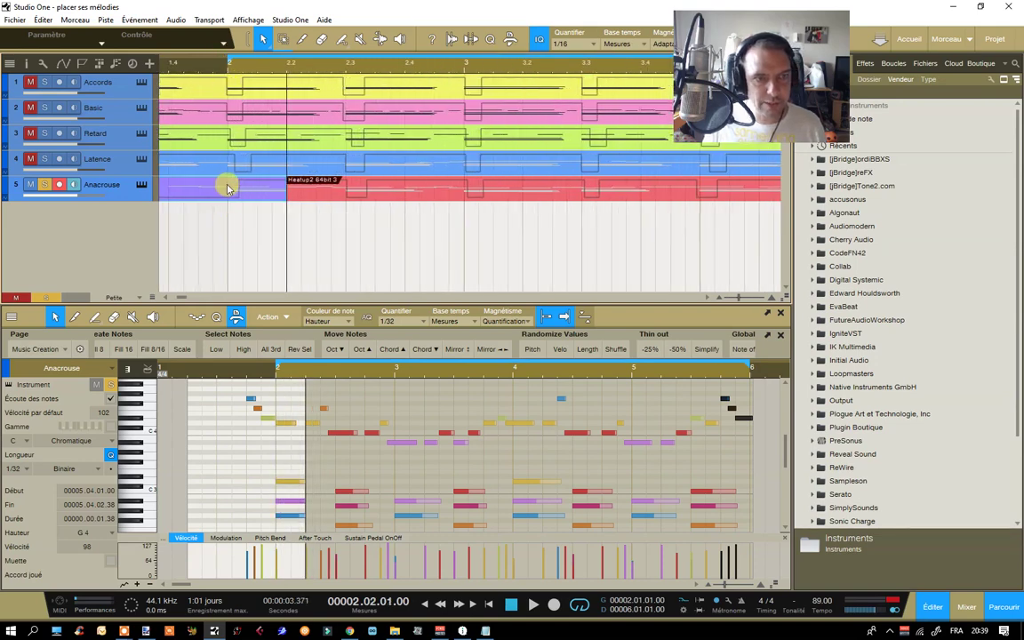
Activate the Paint tool in the arrangement.
click(302, 39)
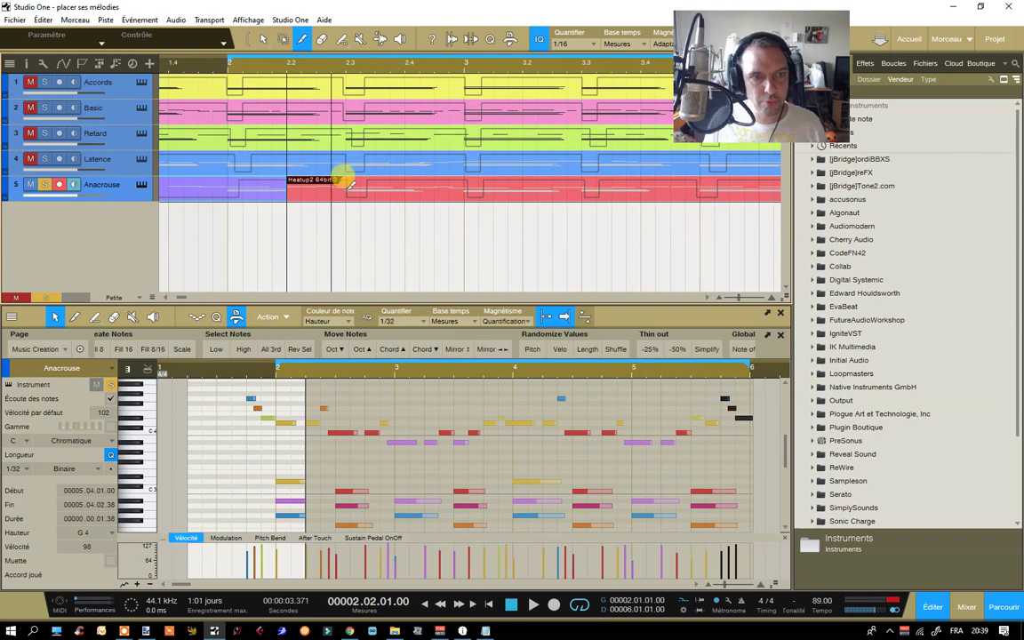
drag(398, 71, 359, 50)
key(w)
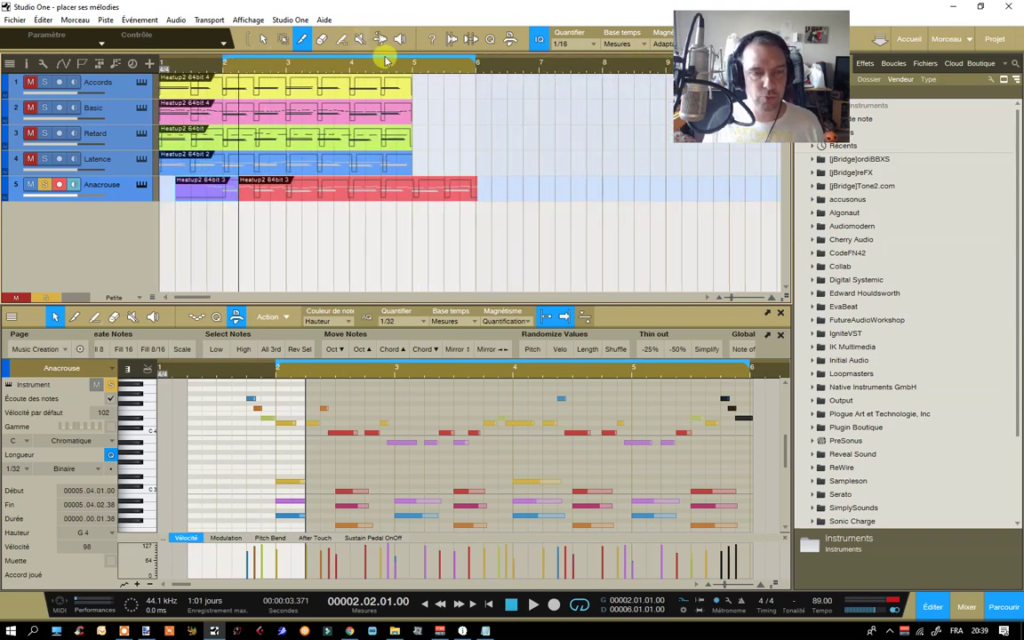